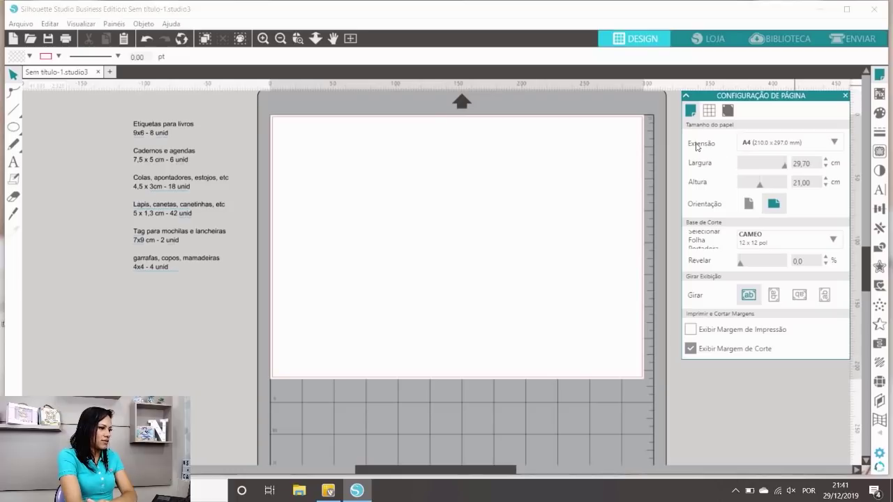
# - Choose A4 (210.0 x 297.0 mm) as the page's paper size
pyautogui.click(835, 142)
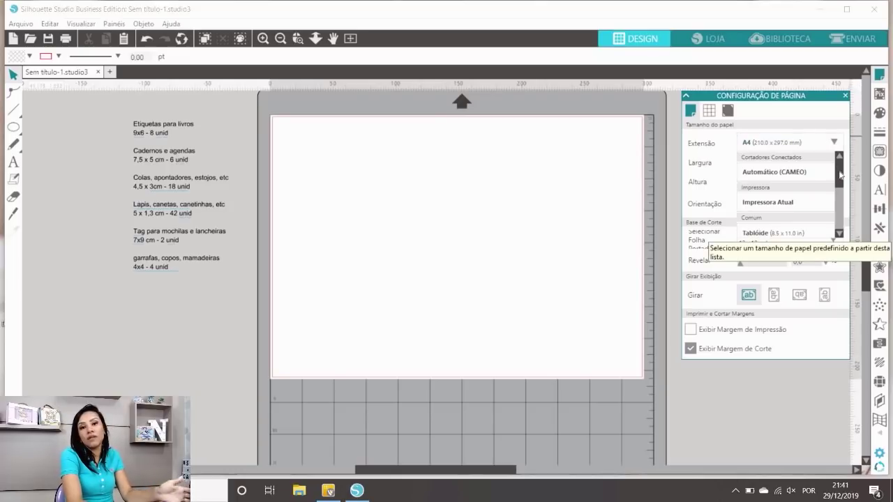
pyautogui.moveTo(837, 175); pyautogui.dragTo(835, 211)
pyautogui.click(790, 195)
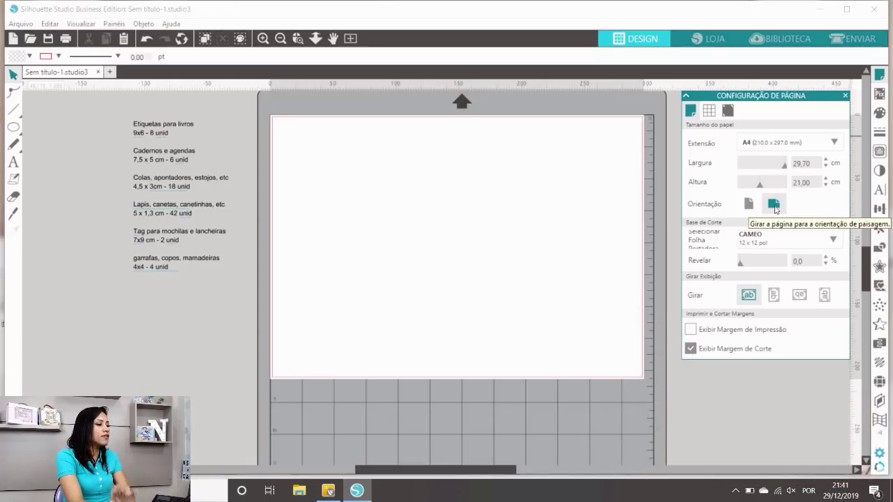
# - Enable Tipo 1 registration marks and set their length to 1.00 cm and their inset to 1.00 cm
pyautogui.click(732, 113)
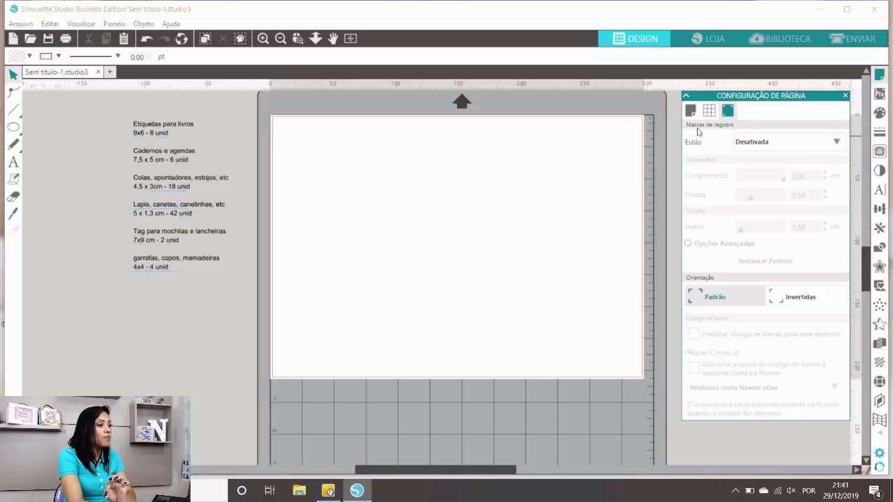
pyautogui.click(838, 144)
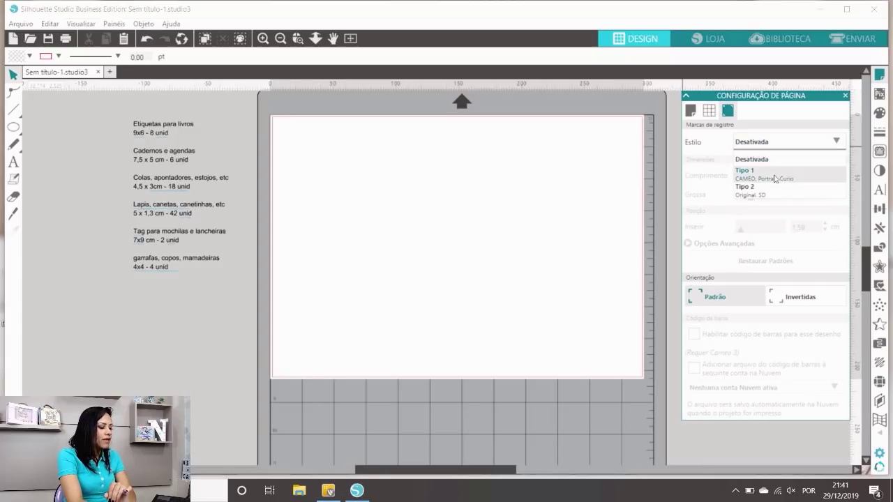
pyautogui.click(775, 176)
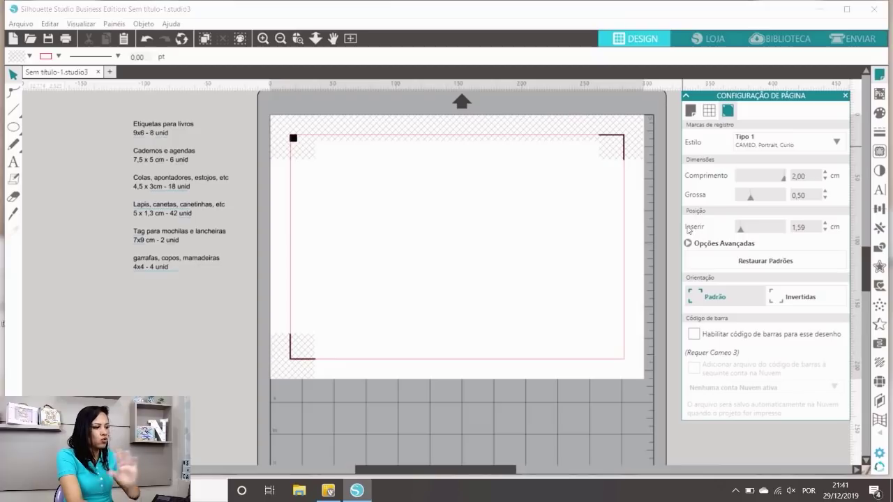
pyautogui.moveTo(742, 230); pyautogui.dragTo(734, 230)
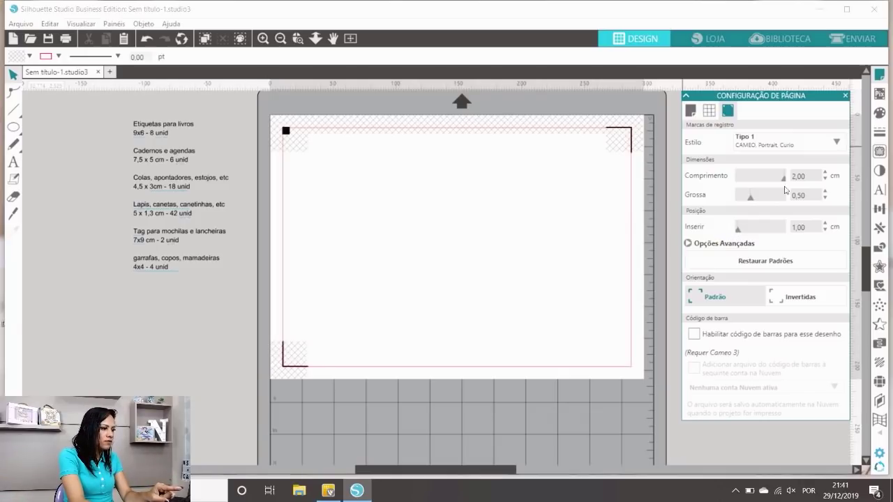
pyautogui.moveTo(783, 178); pyautogui.dragTo(753, 179)
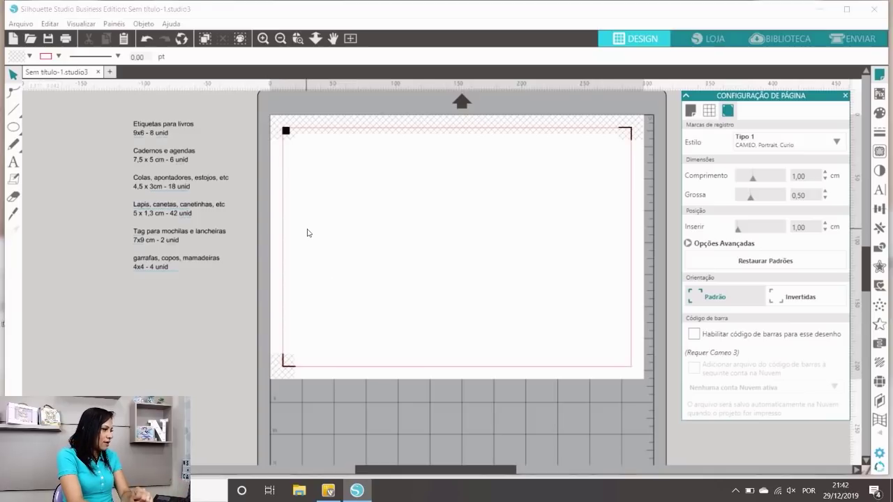
# - Draw a rectangle about 4.5 x 4 cm in the upper-left area of the page
pyautogui.moveTo(14, 130)
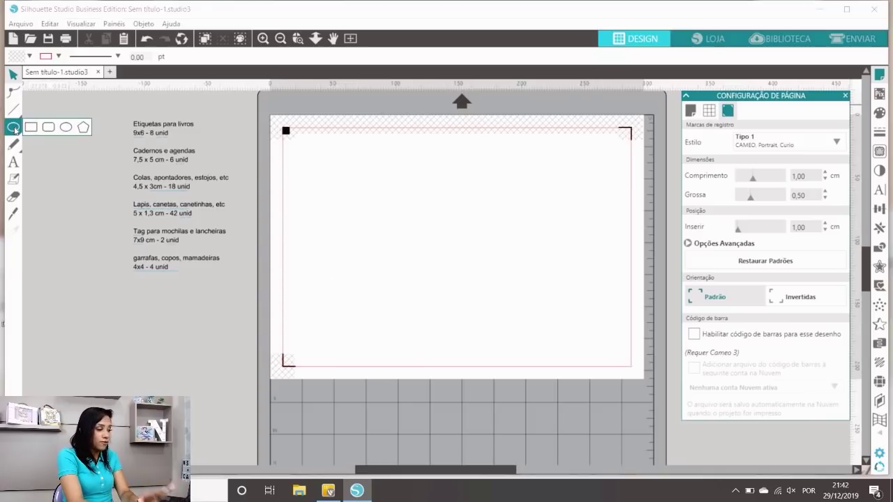
pyautogui.click(28, 128)
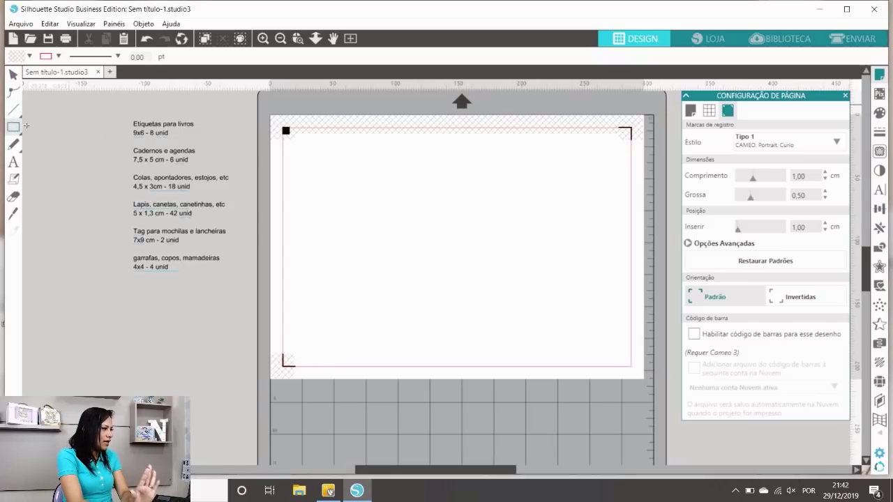
pyautogui.moveTo(321, 166)
pyautogui.mouseDown()
pyautogui.moveTo(330, 193)
pyautogui.moveTo(378, 215)
pyautogui.mouseUp()
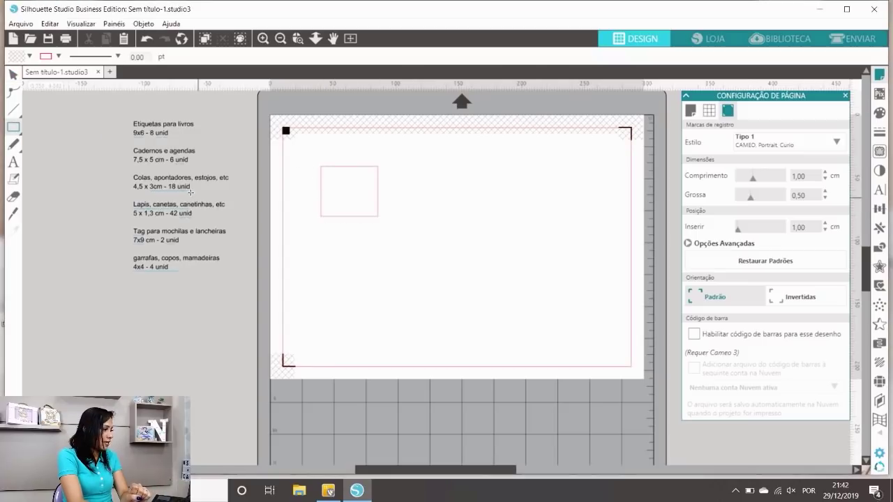
pyautogui.click(14, 74)
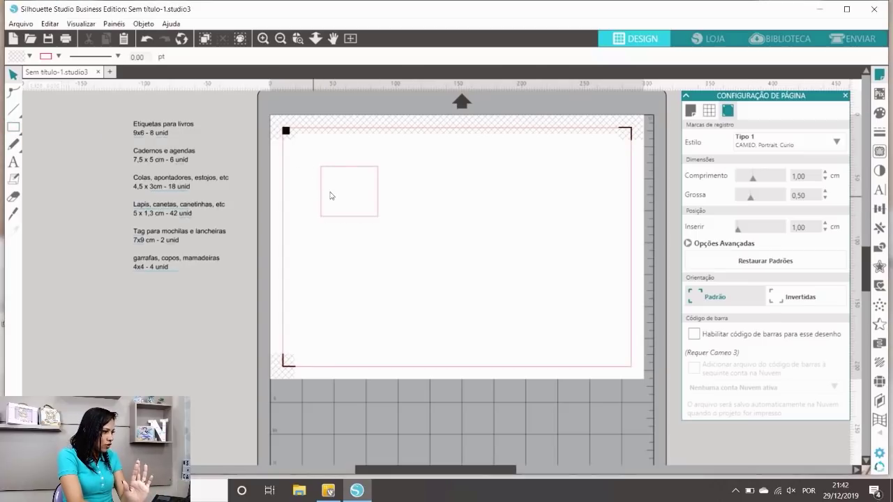
# - Resize the rectangle to 9 cm wide and 6 cm high for the book labels
pyautogui.click(367, 169)
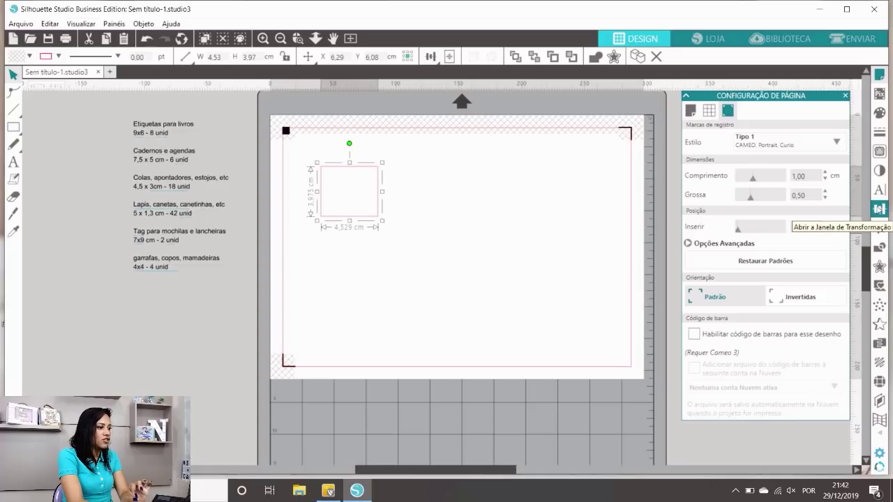
pyautogui.click(879, 209)
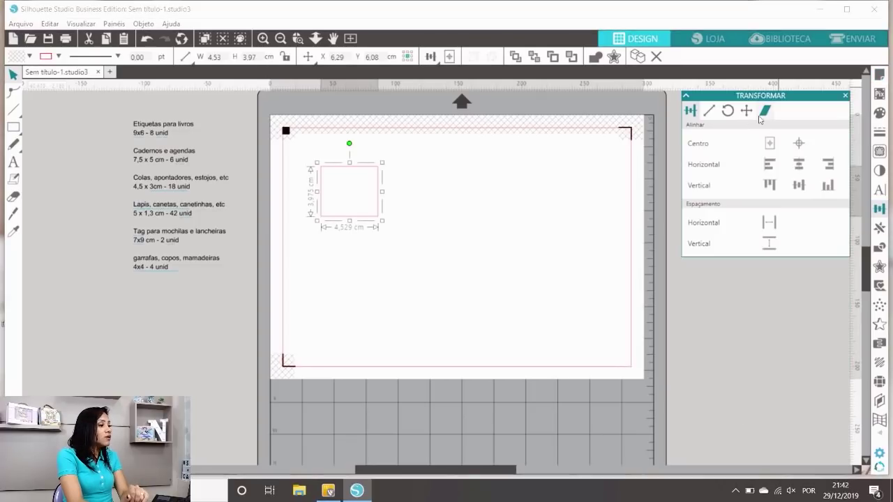
pyautogui.click(709, 110)
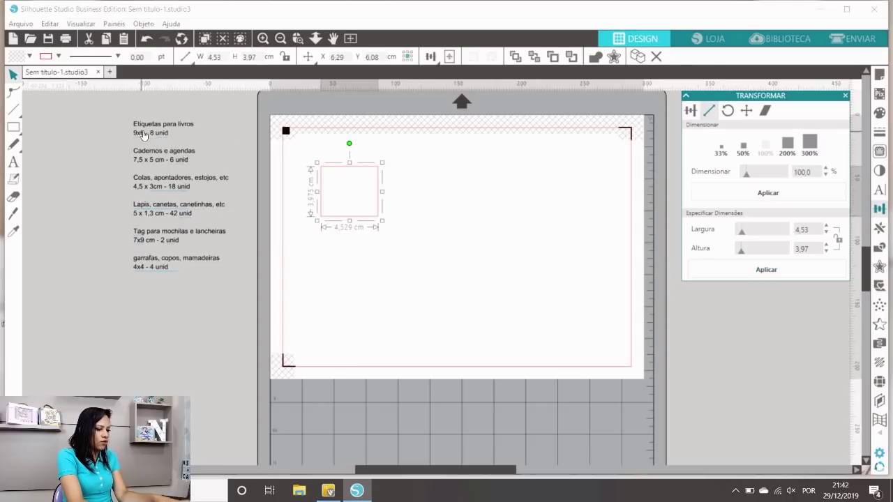
pyautogui.doubleClick(811, 228)
pyautogui.write('9')
pyautogui.press('Tab')
pyautogui.write('6')
pyautogui.press('Return')
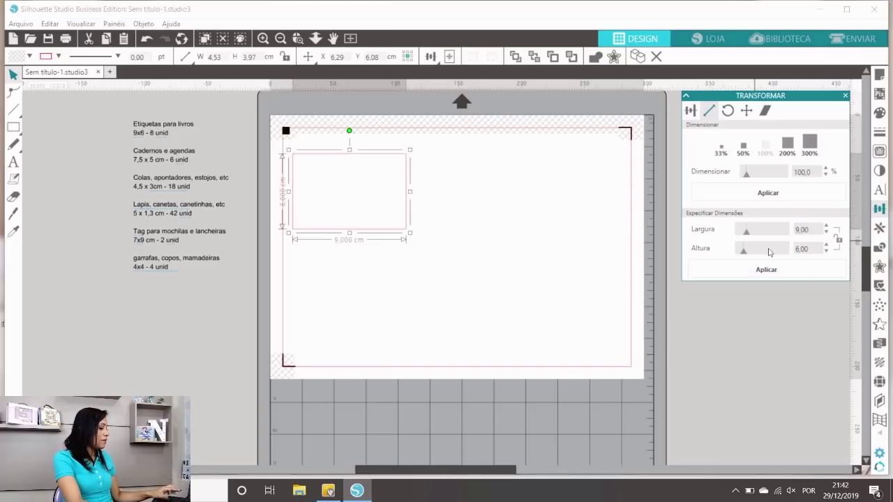
pyautogui.click(628, 312)
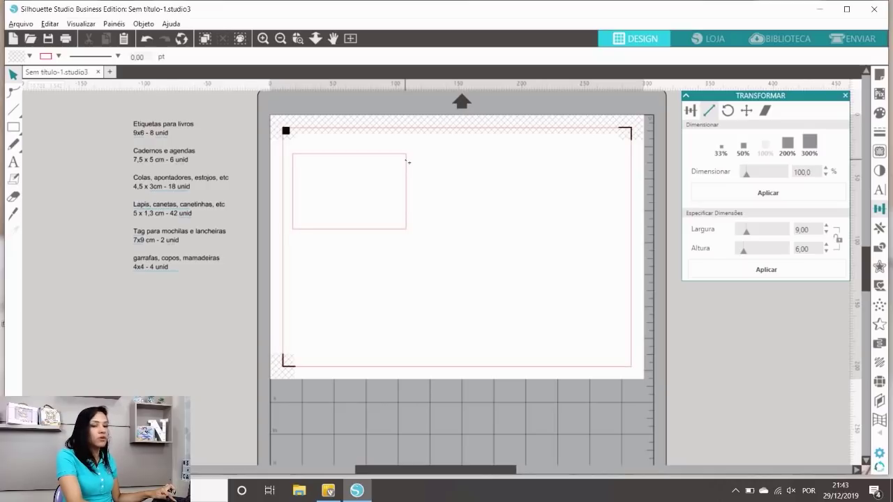
# - Copy the book label rectangle to its right and resize the copy to 7.5 x 5 cm for notebooks and planners
pyautogui.moveTo(406, 162); pyautogui.dragTo(572, 175)
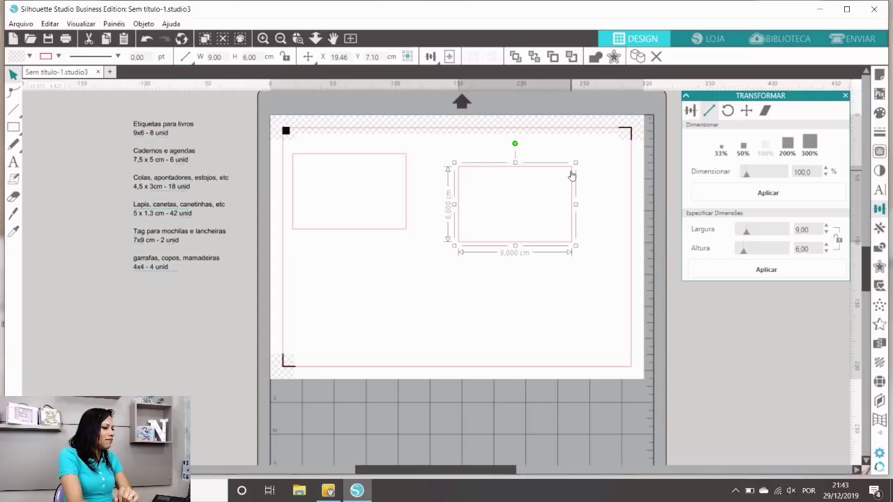
pyautogui.doubleClick(808, 230)
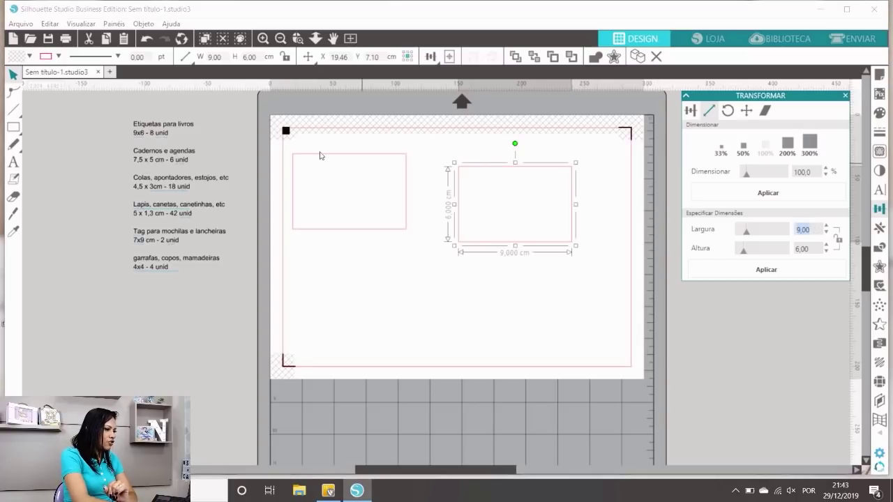
pyautogui.write('7,5')
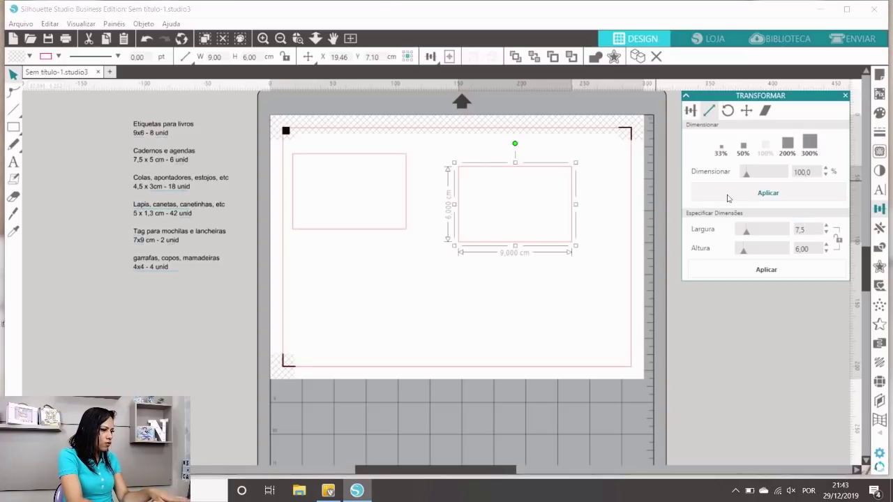
pyautogui.click(728, 195)
pyautogui.click(614, 310)
# - Copy the 7.5 x 5 cm rectangle to the page's lower left and resize the copy to 4.5 x 3 cm
pyautogui.moveTo(542, 176); pyautogui.dragTo(400, 264)
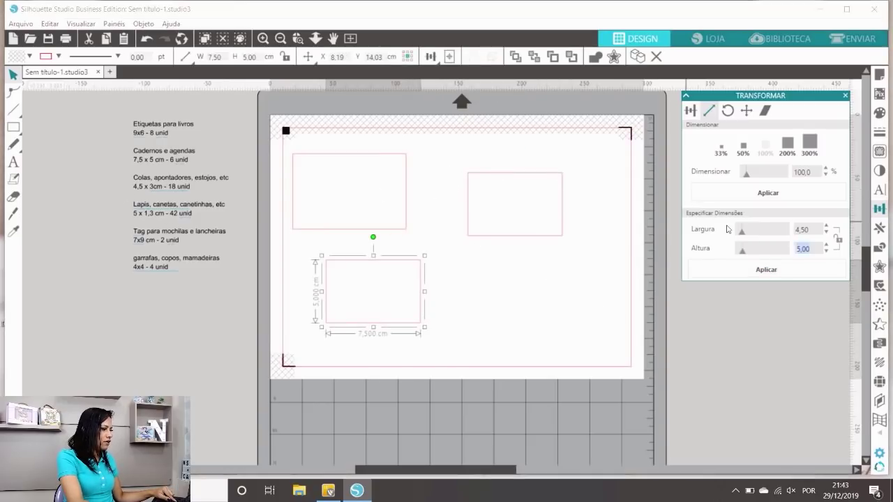
pyautogui.write('3')
pyautogui.press('Return')
# - Copy the 4.5 x 3 cm rectangle to its right and resize the copy to 5 x 1.3 cm for pencils and pens
pyautogui.moveTo(379, 277); pyautogui.dragTo(493, 268)
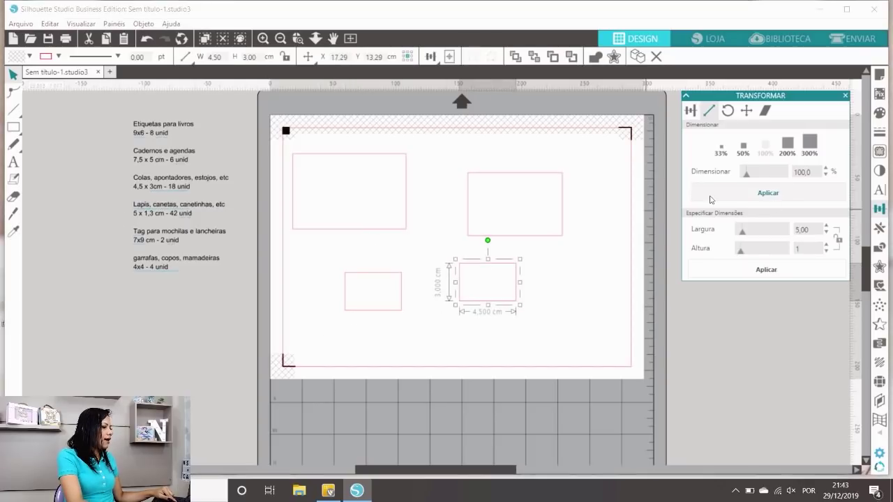
pyautogui.write('1,3')
pyautogui.press('Return')
# - Copy the pencil label rectangle to its right and resize the copy to 7 cm wide and 9 cm high for the bag tags
pyautogui.moveTo(509, 282); pyautogui.dragTo(628, 297)
pyautogui.click(821, 249)
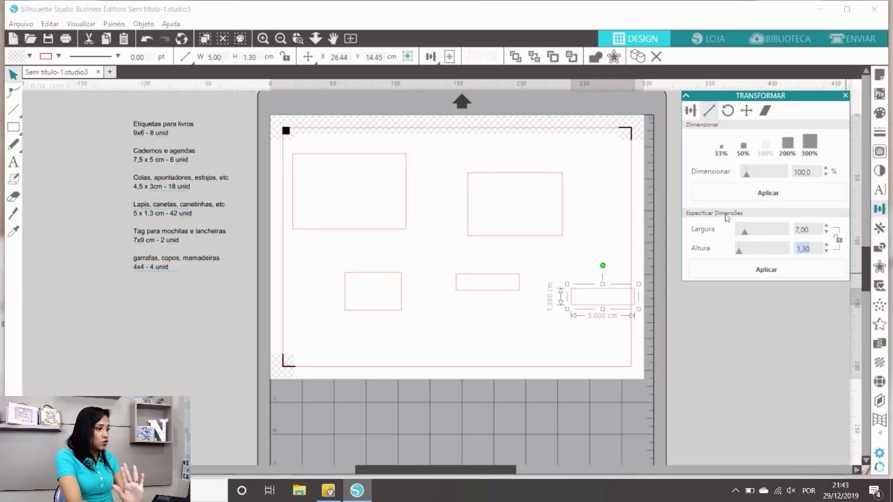
pyautogui.write('9')
pyautogui.press('Return')
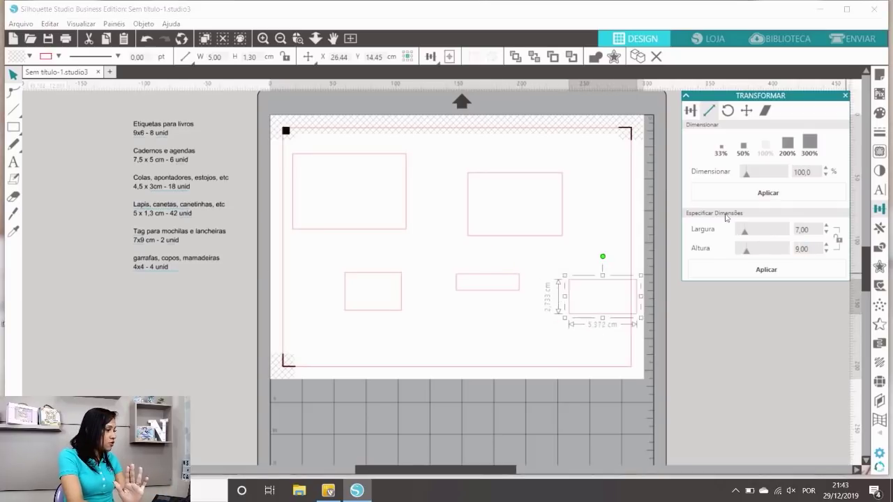
pyautogui.click(528, 211)
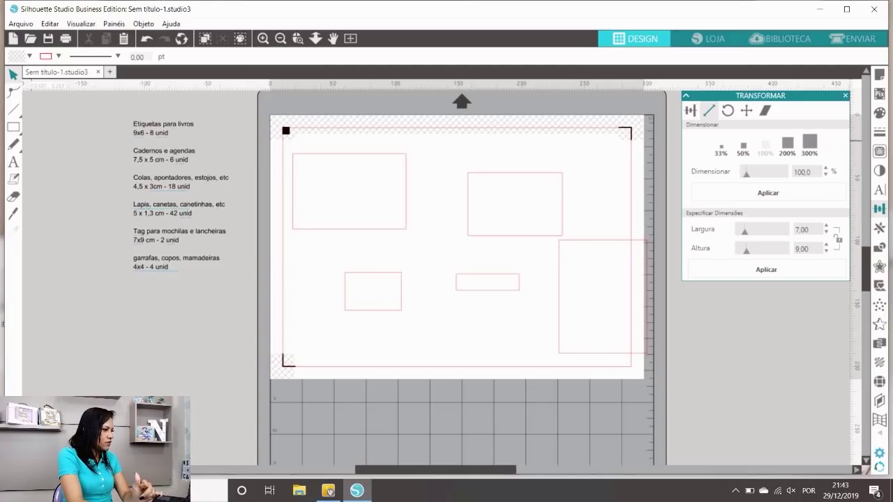
# - Draw a perfect circle about 5.66 cm in diameter over the page's lower-left edge
pyautogui.moveTo(13, 127)
pyautogui.click(66, 127)
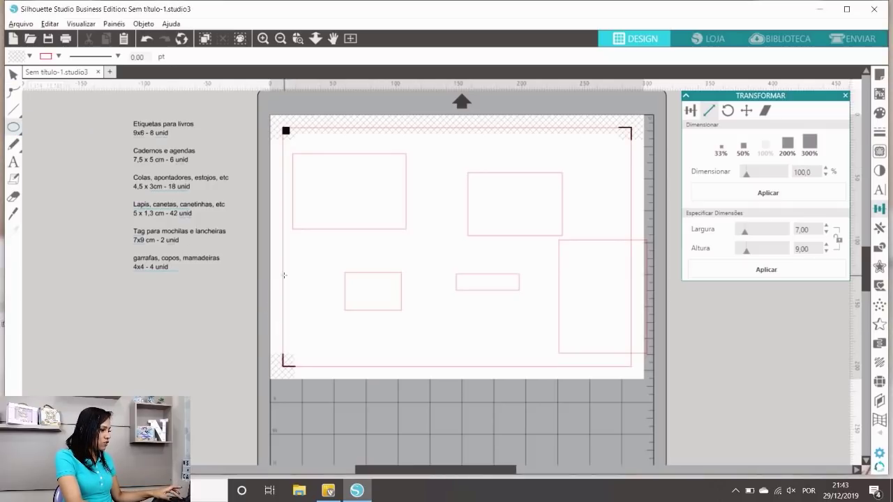
pyautogui.press('alt')
pyautogui.moveTo(224, 286); pyautogui.dragTo(294, 357)
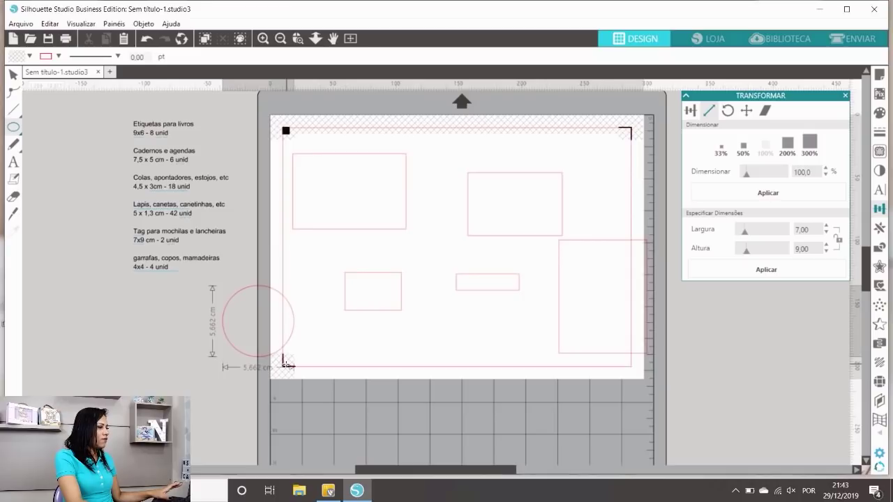
pyautogui.click(14, 75)
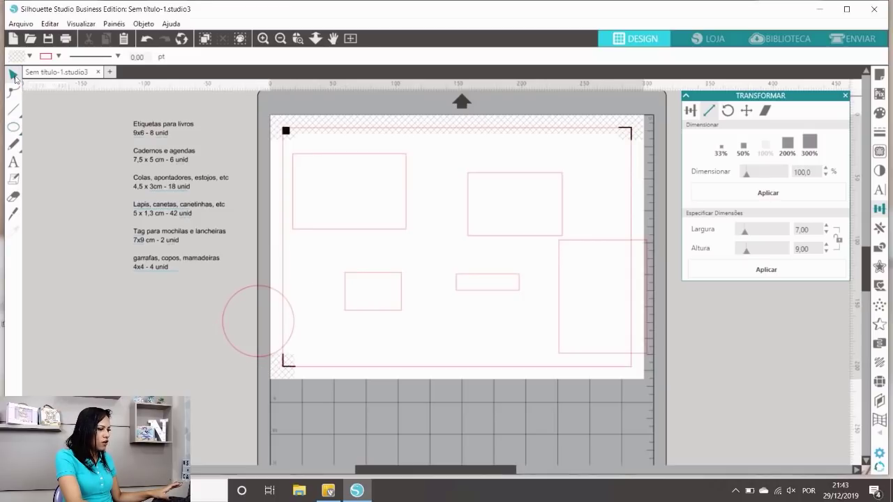
# - Resize the circle to 4 x 4 cm for the bottle and cup labels
pyautogui.click(281, 296)
pyautogui.moveTo(819, 228); pyautogui.dragTo(774, 228)
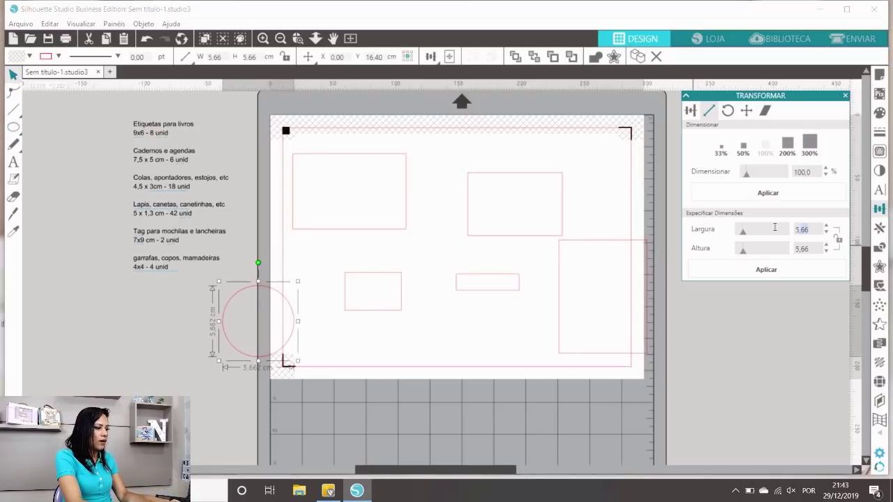
pyautogui.write('4')
pyautogui.press('Tab')
pyautogui.write('4')
pyautogui.click(819, 271)
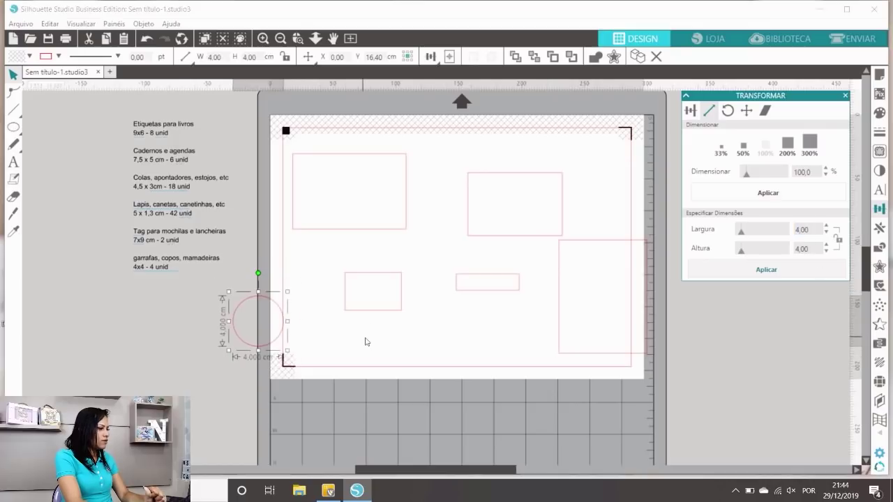
# - Move the circle and all five rectangles off the page, into the empty area to its left and below it
pyautogui.moveTo(280, 305); pyautogui.dragTo(255, 296)
pyautogui.moveTo(404, 162); pyautogui.dragTo(270, 296)
pyautogui.moveTo(293, 228); pyautogui.dragTo(47, 356)
pyautogui.moveTo(400, 282); pyautogui.dragTo(117, 371)
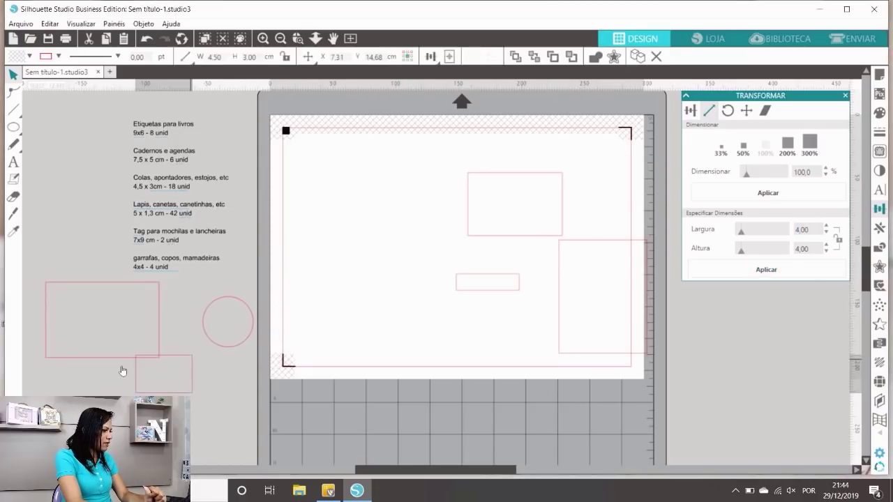
pyautogui.moveTo(500, 200); pyautogui.dragTo(148, 431)
pyautogui.moveTo(487, 283); pyautogui.dragTo(203, 373)
pyautogui.moveTo(626, 247); pyautogui.dragTo(304, 403)
pyautogui.click(338, 178)
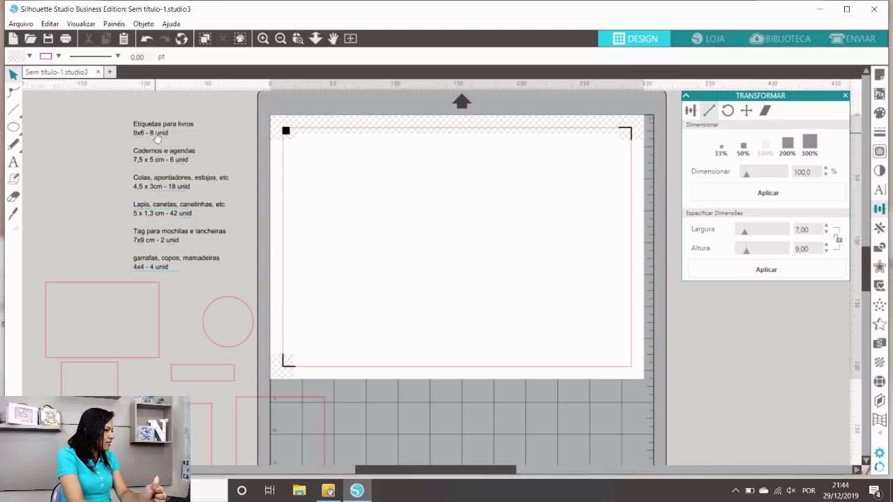
# - Place the 9 x 6 cm rectangle in the cutting area's upper-left corner and duplicate it twice to the right
pyautogui.scroll(-1, 227, 195)
pyautogui.moveTo(123, 270); pyautogui.dragTo(359, 127)
pyautogui.click(880, 227)
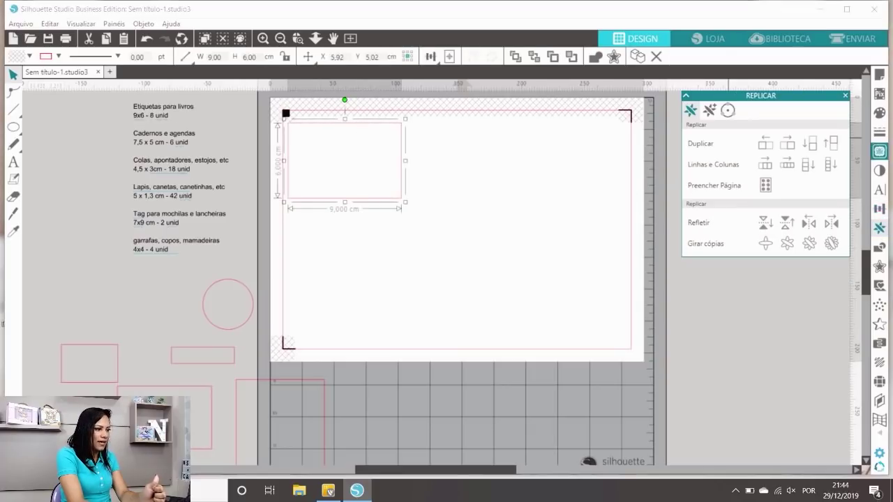
pyautogui.click(792, 147)
pyautogui.click(793, 147)
# - Select the row of three 9 x 6 cm rectangles and duplicate it downward twice
pyautogui.moveTo(637, 233); pyautogui.dragTo(315, 132)
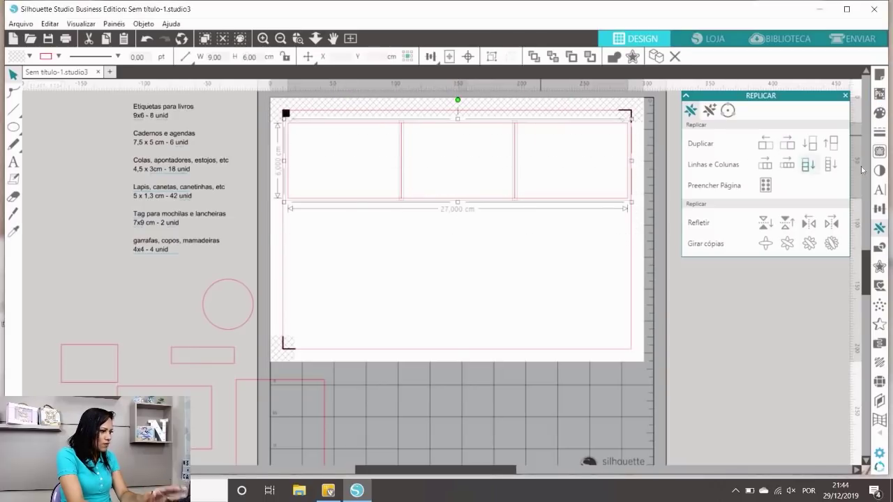
pyautogui.click(810, 143)
pyautogui.click(646, 302)
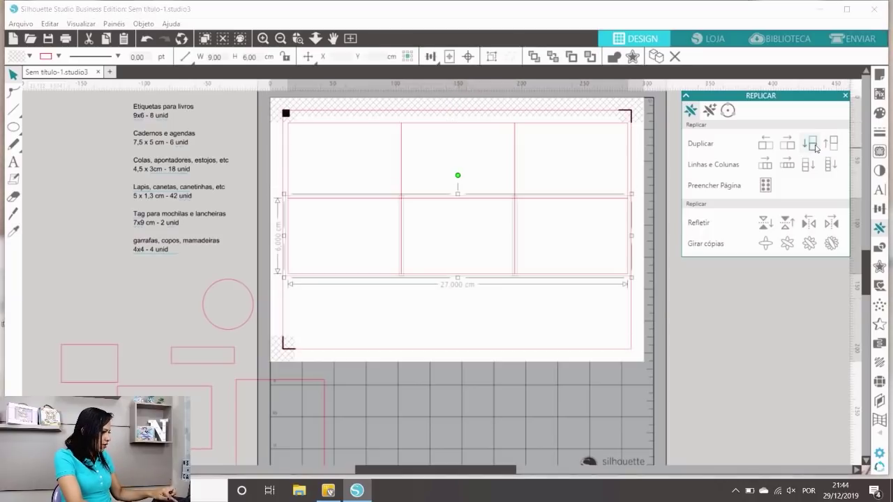
pyautogui.click(809, 143)
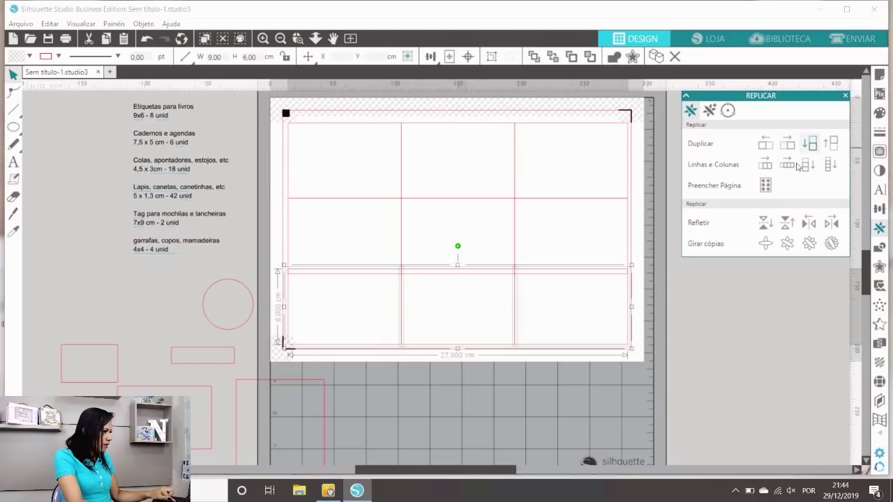
# - Select all nine 9 x 6 cm rectangles and nudge the grid slightly upward within the cutting area
pyautogui.click(666, 358)
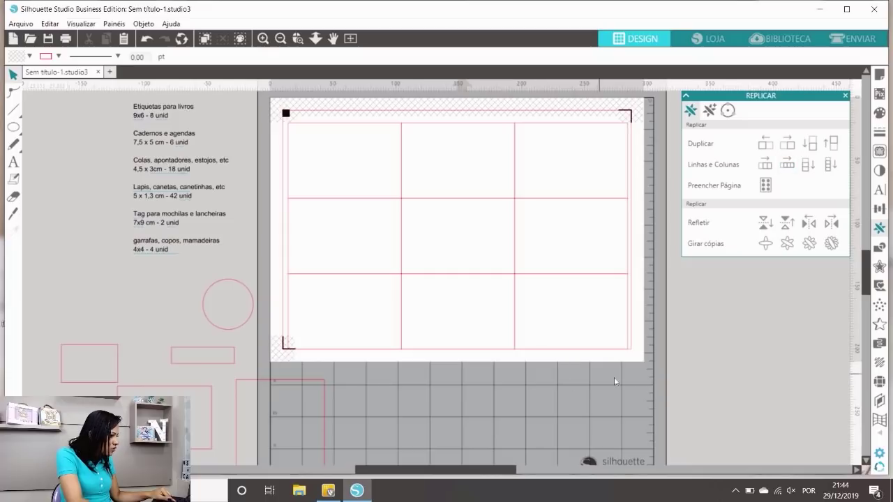
pyautogui.moveTo(547, 361); pyautogui.dragTo(375, 204)
pyautogui.press('Up')
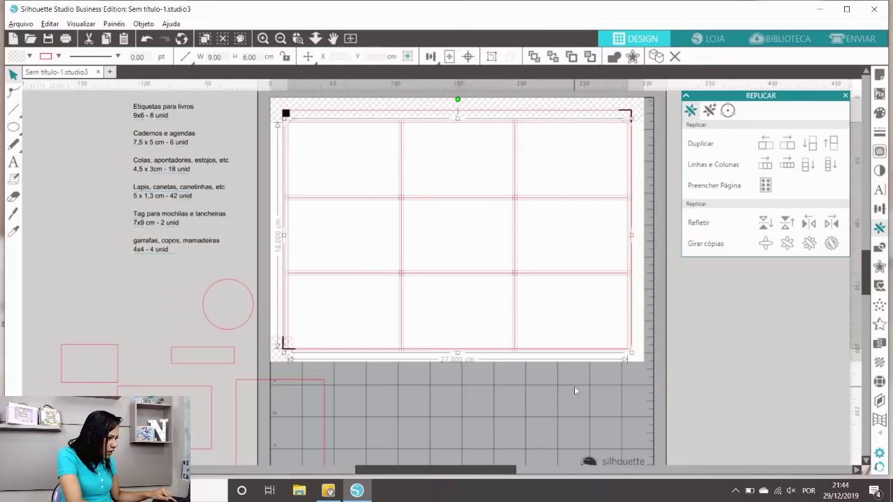
# - Examine up close how the nine-rectangle grid fits against the right and lower borders of the cutting area
pyautogui.scroll(4, 574, 386)
pyautogui.scroll(4, 639, 335)
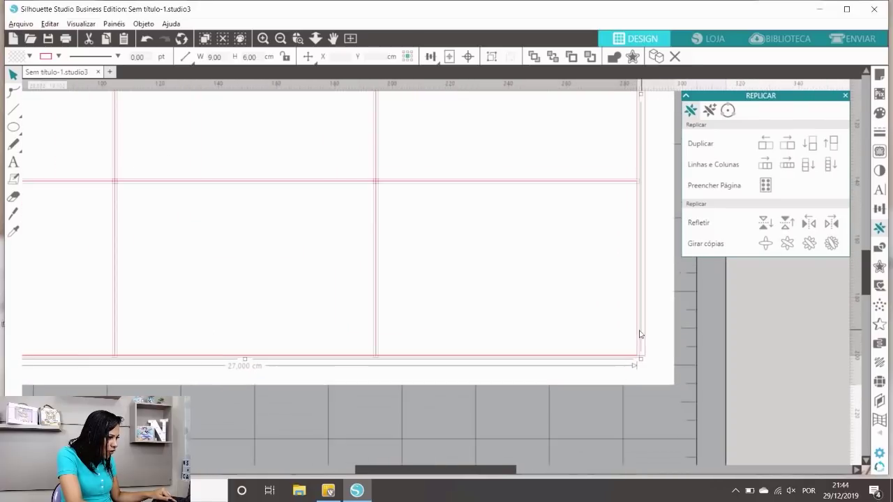
pyautogui.scroll(-3, 639, 415)
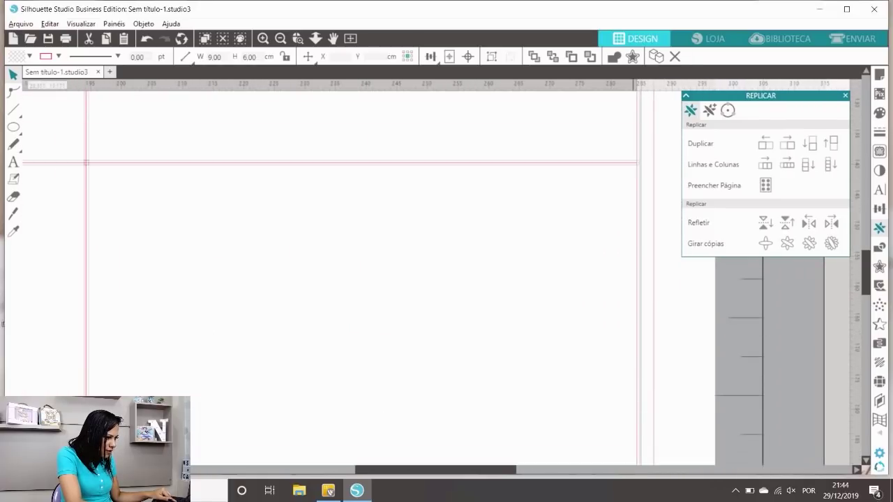
pyautogui.click(701, 403)
pyautogui.scroll(-5, 697, 398)
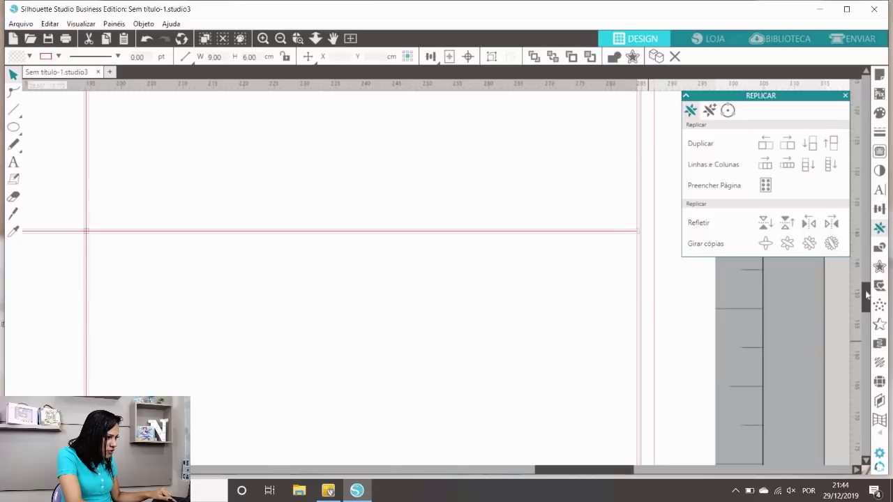
pyautogui.scroll(3, 635, 336)
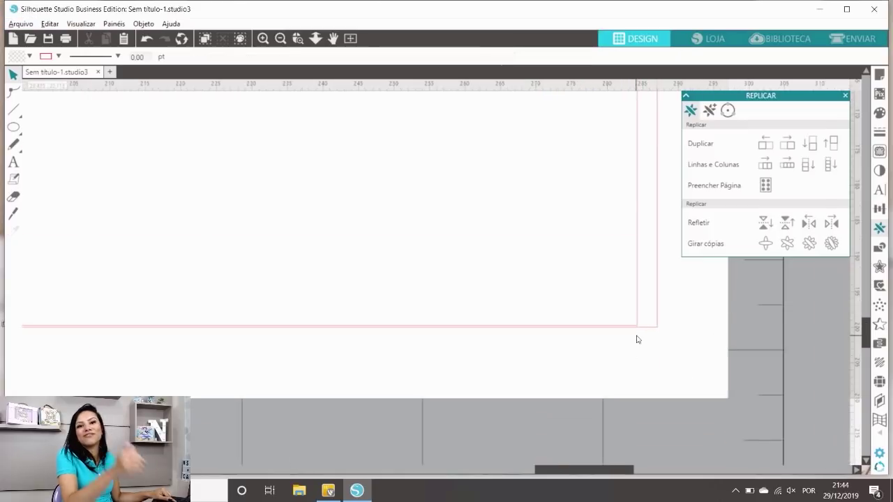
pyautogui.press('alt')
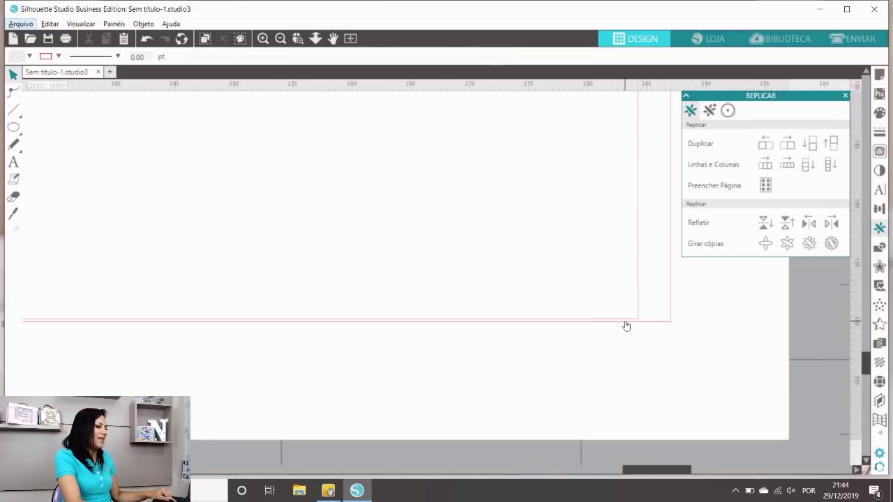
pyautogui.scroll(-10, 538, 315)
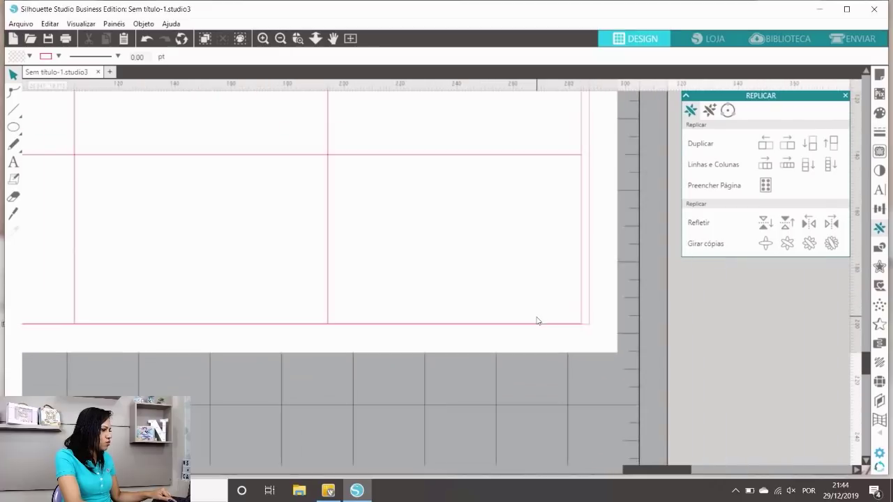
pyautogui.moveTo(540, 472); pyautogui.dragTo(513, 472)
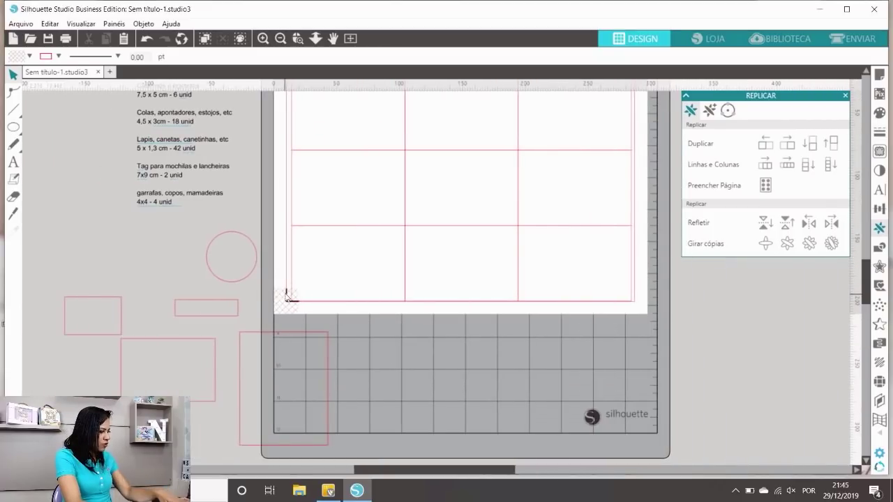
# - Delete the lower-left 9 x 6 cm rectangle and clear the other eight from the page
pyautogui.click(292, 254)
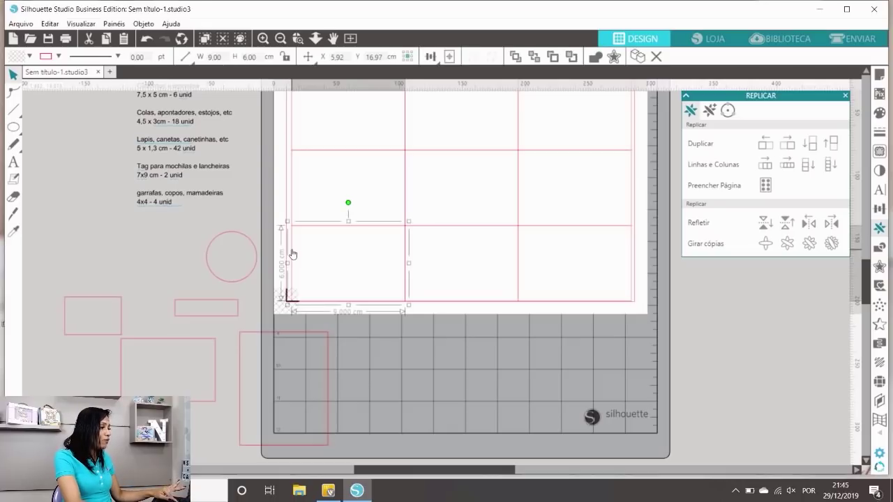
pyautogui.press('Delete')
pyautogui.scroll(-5, 310, 255)
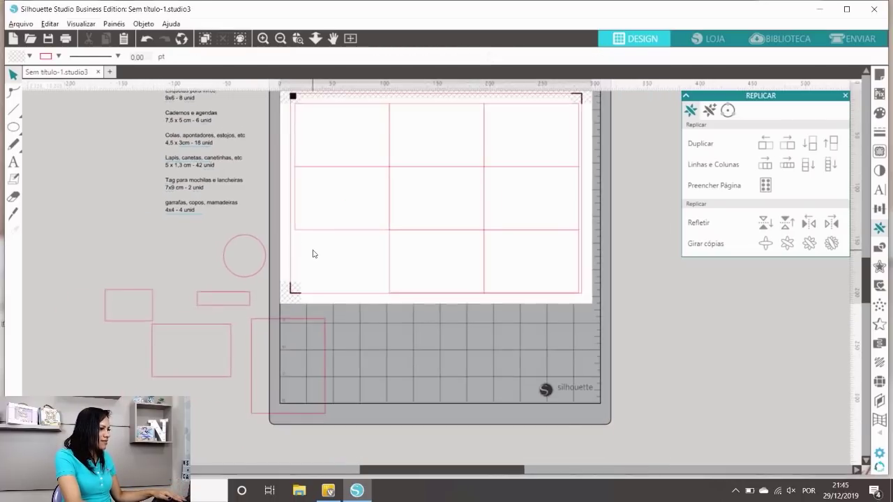
pyautogui.moveTo(579, 296); pyautogui.dragTo(331, 146)
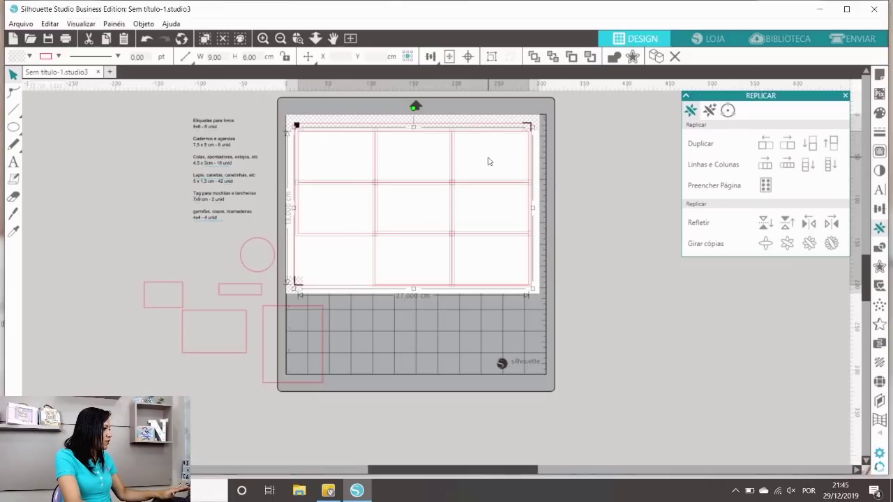
pyautogui.press('Delete')
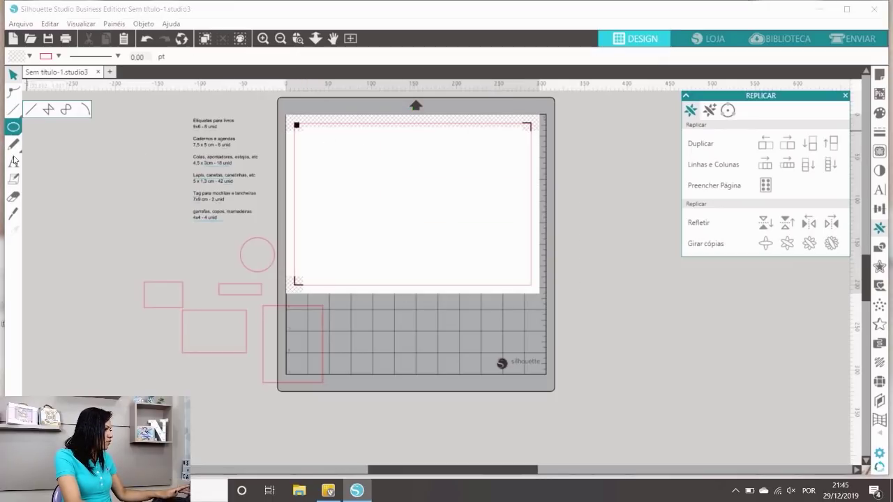
# - Add the page tally text "1" beyond the left side of the size list and shift the list slightly left
pyautogui.click(79, 129)
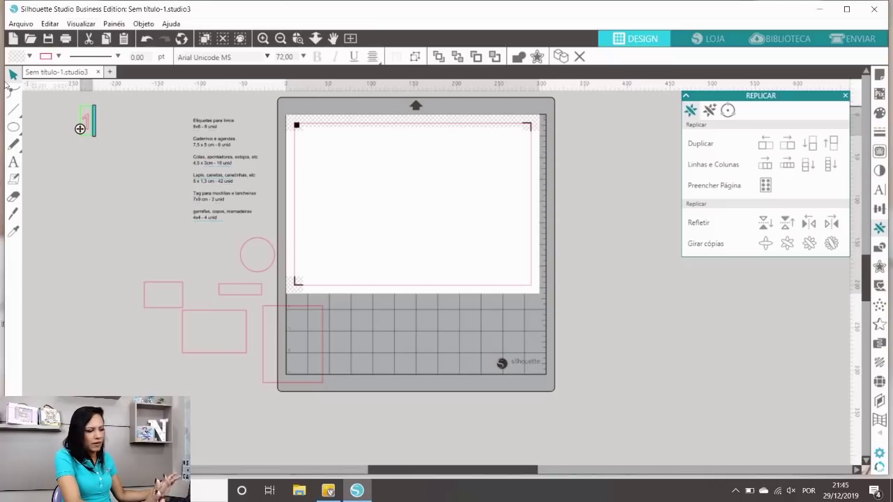
pyautogui.click(165, 175)
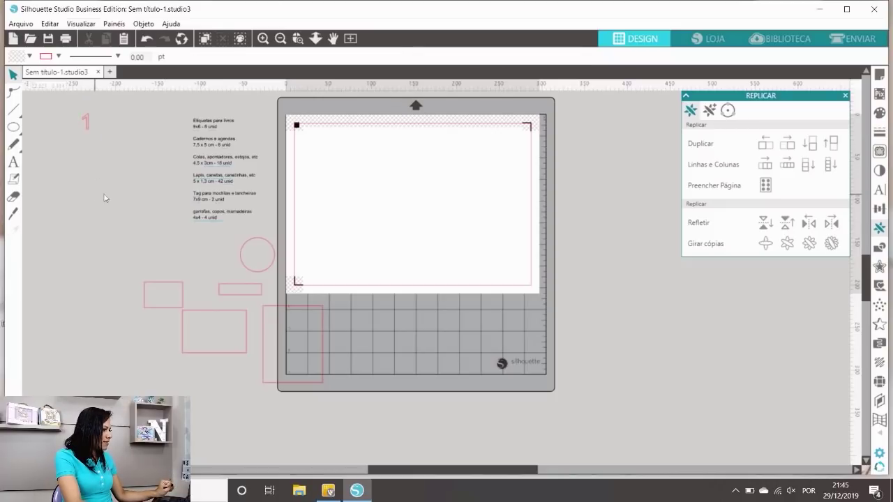
pyautogui.moveTo(225, 132); pyautogui.dragTo(208, 123)
pyautogui.click(197, 146)
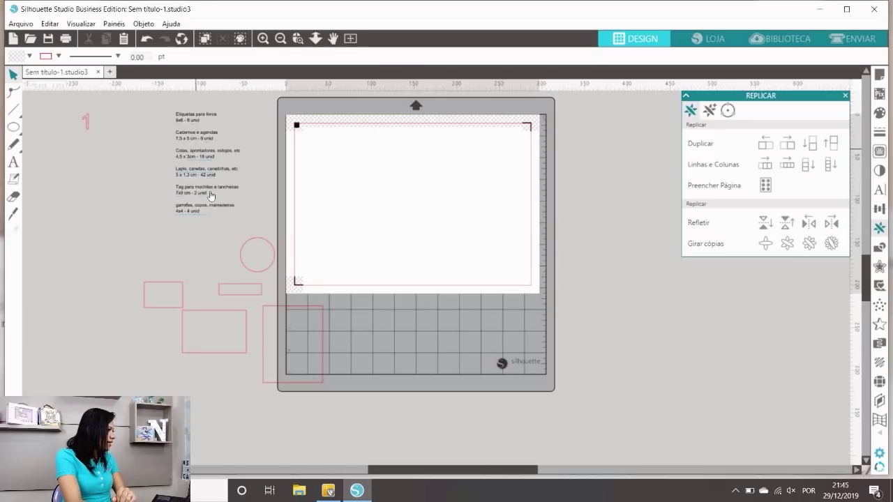
# - Place the 7.5 x 5 cm rectangle in the cutting area's upper-left corner and duplicate it into two rows of three
pyautogui.moveTo(233, 322); pyautogui.dragTo(350, 139)
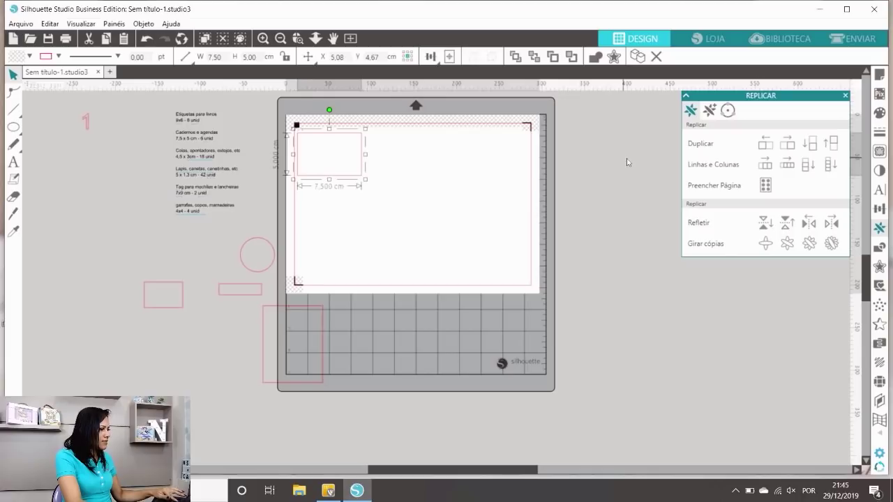
pyautogui.click(788, 143)
pyautogui.click(788, 143)
pyautogui.click(810, 143)
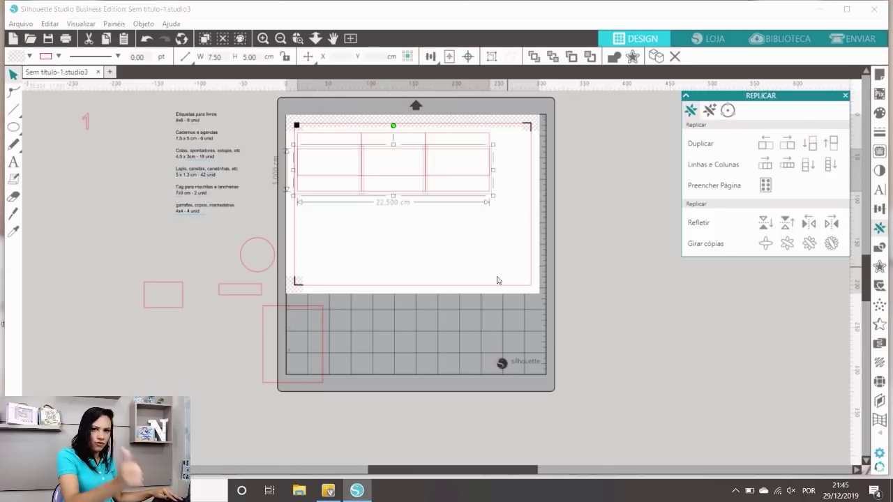
pyautogui.click(578, 262)
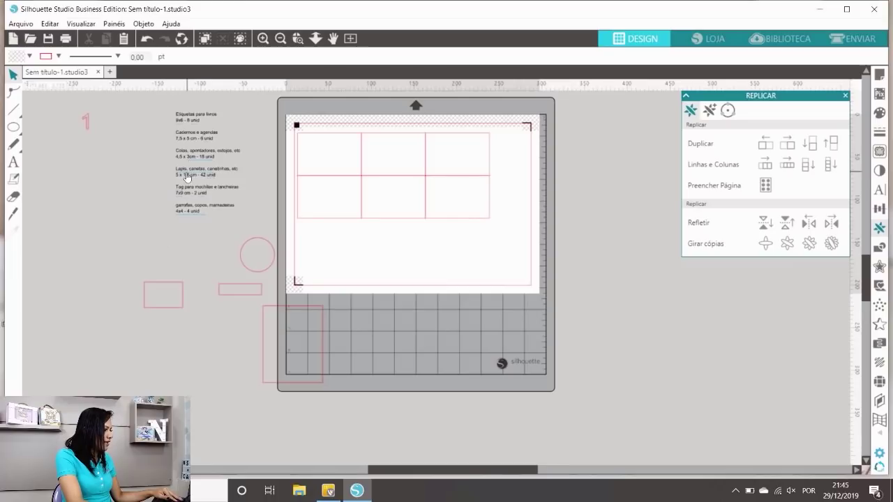
# - Place the 4.5 x 3 cm rectangle under the 7.5 x 5 cm grid and duplicate it five times to the right
pyautogui.moveTo(167, 287); pyautogui.dragTo(322, 224)
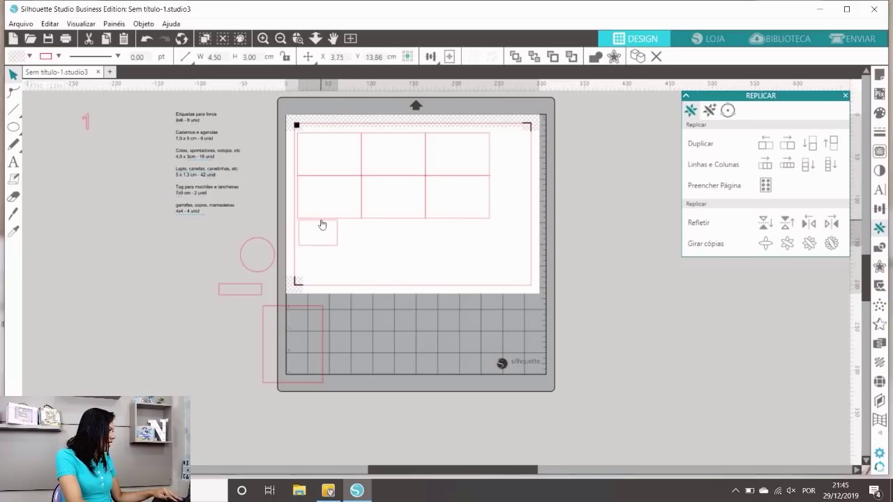
pyautogui.click(261, 207)
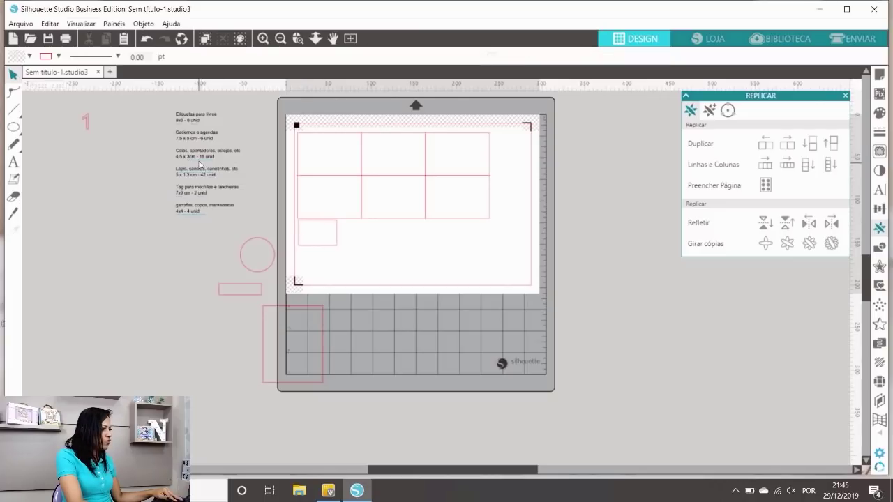
pyautogui.click(337, 233)
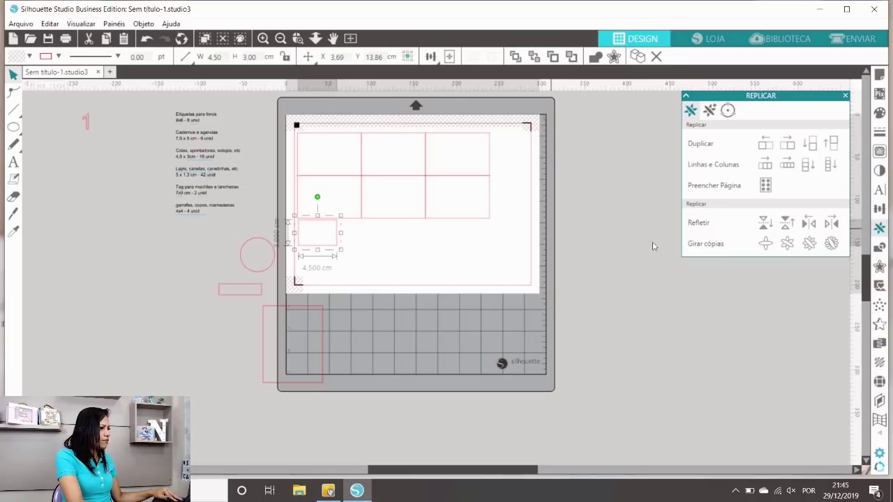
pyautogui.click(787, 144)
pyautogui.click(787, 144)
pyautogui.click(786, 144)
pyautogui.click(786, 145)
pyautogui.click(786, 144)
# - Select the row of six 4.5 x 3 cm rectangles and duplicate it downward once
pyautogui.moveTo(572, 278); pyautogui.dragTo(308, 227)
pyautogui.click(810, 144)
pyautogui.click(591, 262)
# - Copy a 4.5 x 3 cm rectangle into the cutting area's upper-right corner and duplicate it downward twice
pyautogui.keyDown('alt'); pyautogui.moveTo(519, 227); pyautogui.dragTo(520, 140); pyautogui.keyUp('alt')
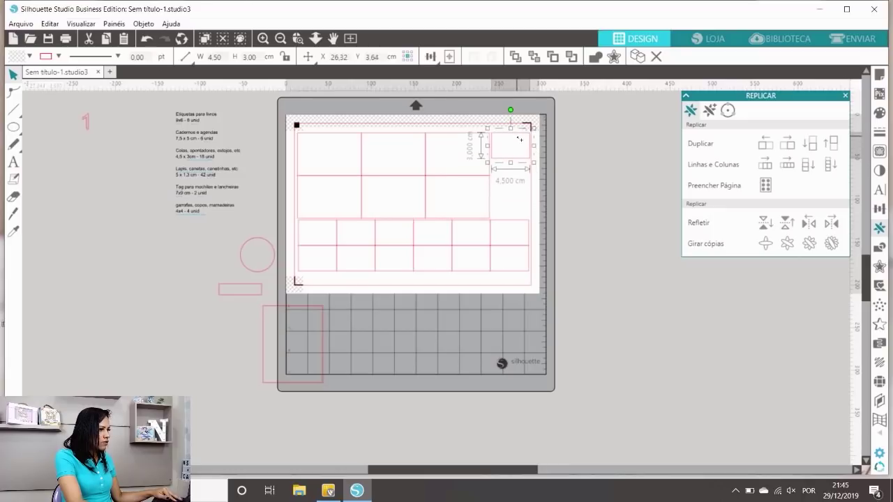
pyautogui.click(810, 143)
pyautogui.click(810, 144)
pyautogui.click(590, 312)
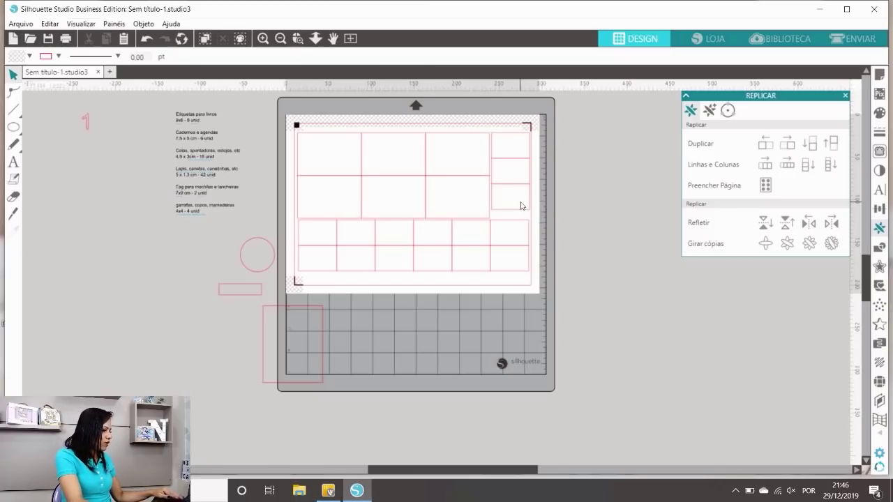
# - Change the page tally text to "2"
pyautogui.doubleClick(85, 123)
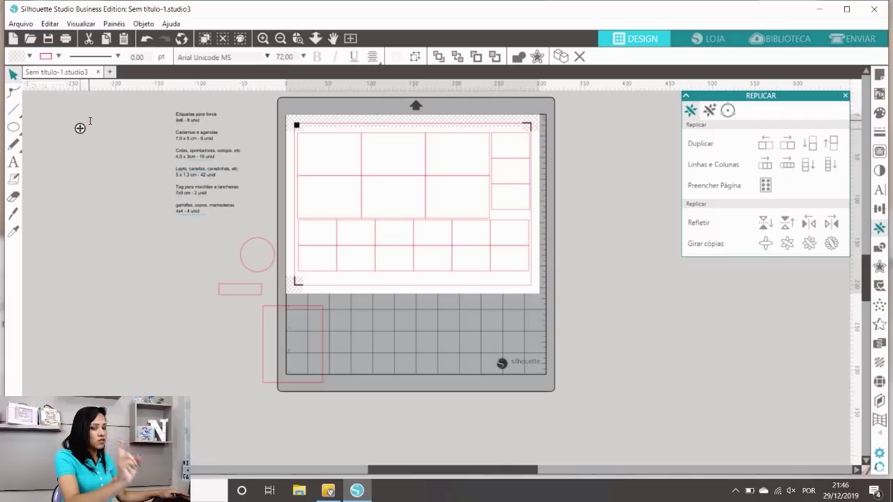
pyautogui.write('2')
pyautogui.click(136, 195)
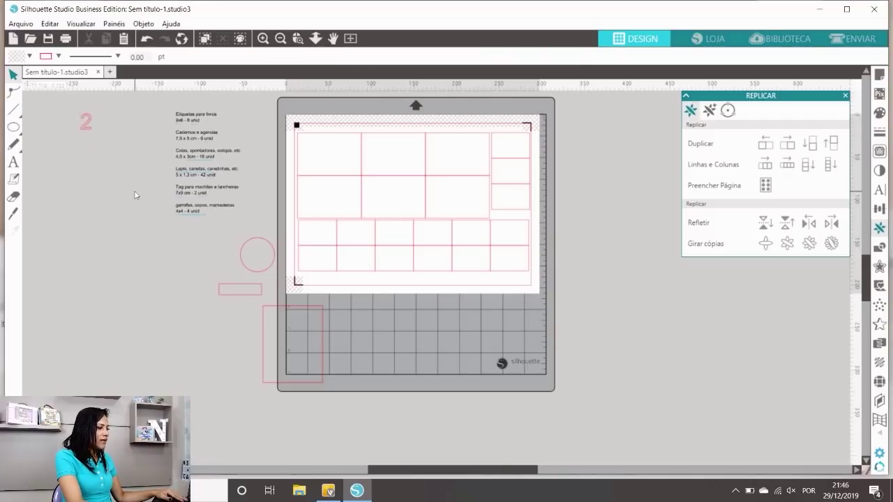
# - Move the column of three 4.5 x 3 cm rectangles off the page to the right and delete the remaining label grids
pyautogui.moveTo(562, 217); pyautogui.dragTo(580, 134)
pyautogui.moveTo(558, 300); pyautogui.dragTo(329, 148)
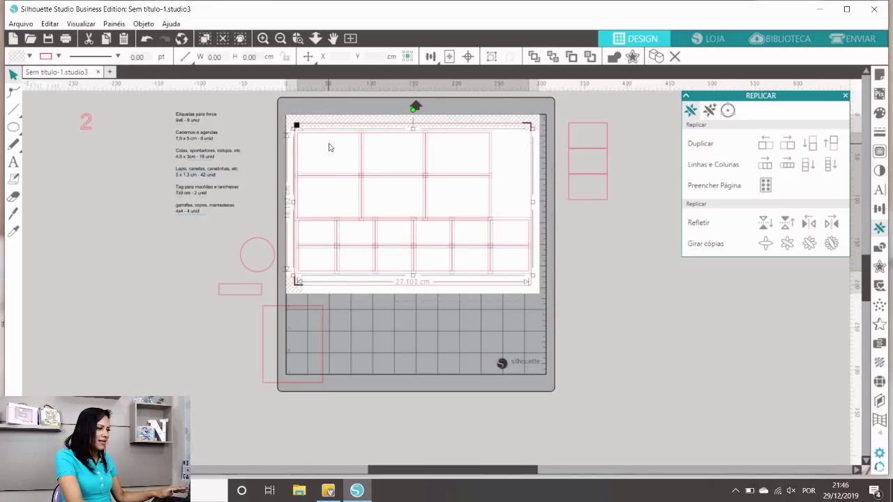
pyautogui.press('Delete')
# - Move the column of three 4.5 x 3 cm rectangles into the cutting area's lower-right corner
pyautogui.moveTo(633, 230); pyautogui.dragTo(518, 201)
pyautogui.click(702, 261)
pyautogui.moveTo(702, 261); pyautogui.dragTo(635, 187)
pyautogui.moveTo(650, 257); pyautogui.dragTo(519, 233)
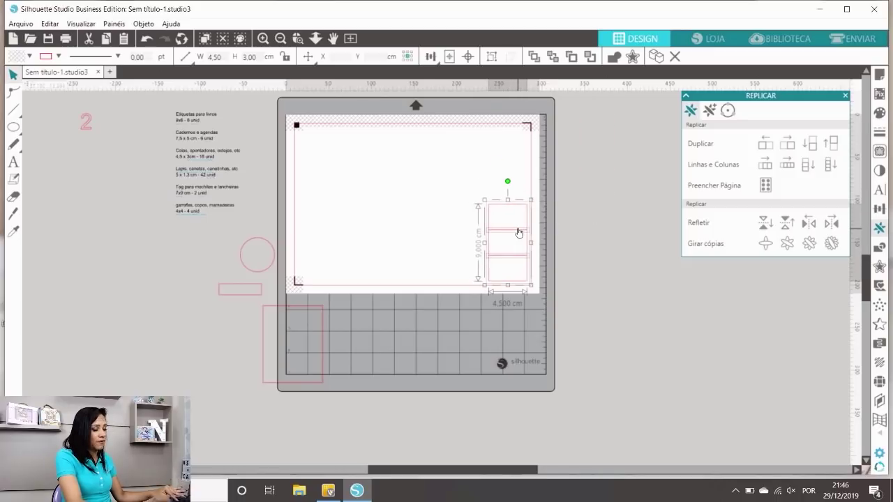
pyautogui.click(604, 227)
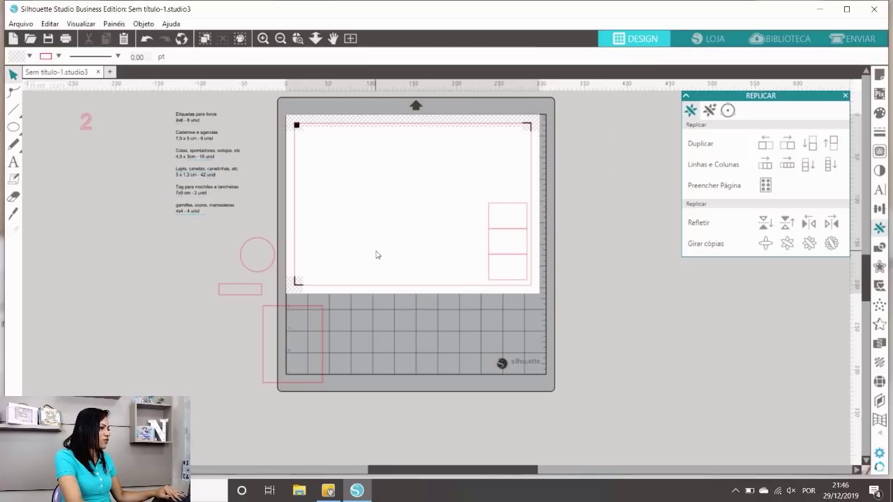
# - Place the 5 x 1.3 cm rectangle in the cutting area's upper-left corner and duplicate it into eight rows of five plus two extra below
pyautogui.moveTo(240, 293); pyautogui.dragTo(324, 141)
pyautogui.click(236, 198)
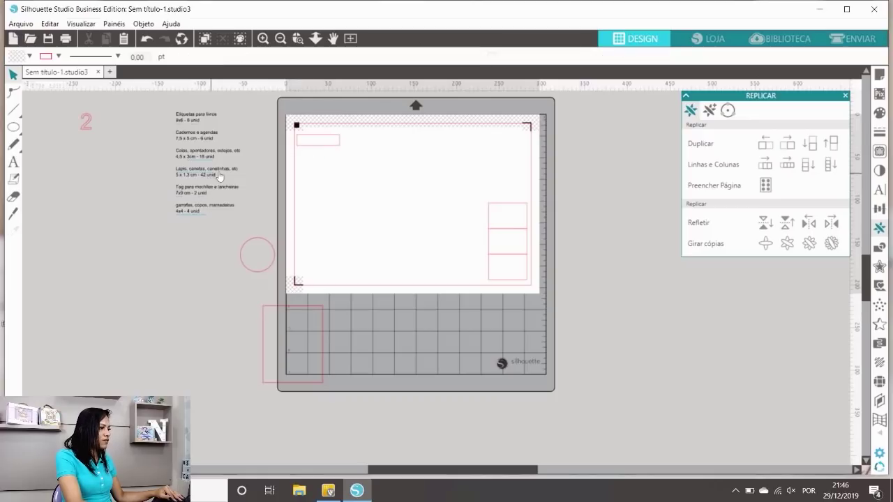
pyautogui.click(319, 137)
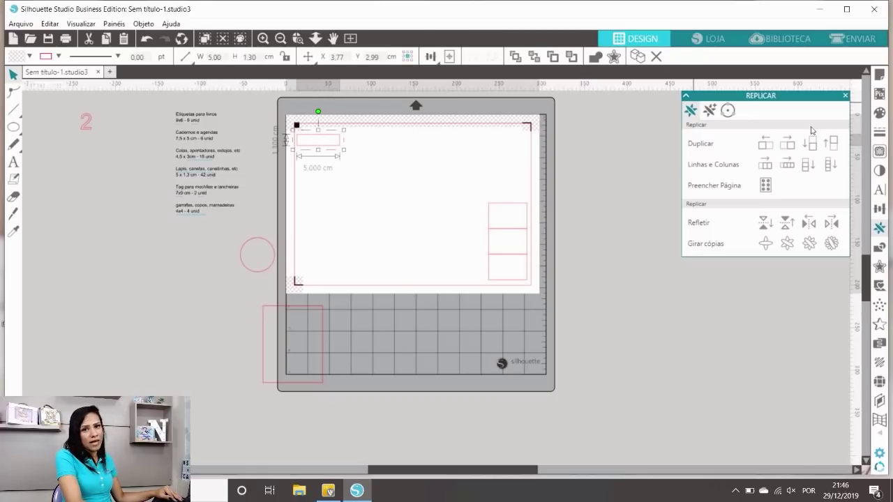
pyautogui.click(793, 168)
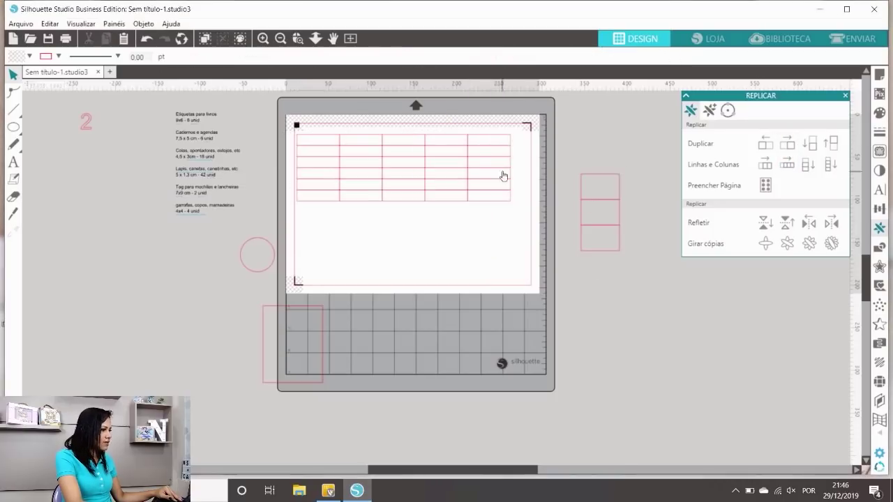
pyautogui.click(815, 143)
pyautogui.click(507, 261)
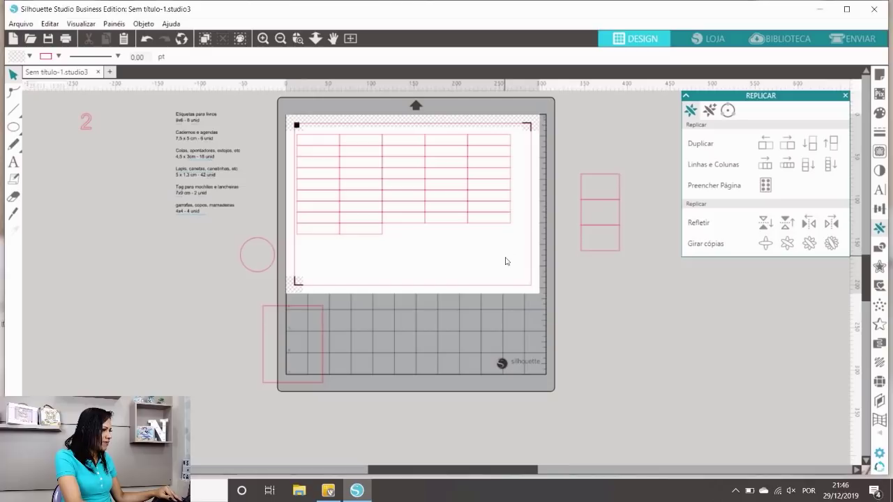
# - Move the three 4.5 x 3 cm rectangles below the 5 x 1.3 cm grid, placing one to the left of the stacked pair
pyautogui.moveTo(623, 274); pyautogui.dragTo(566, 168)
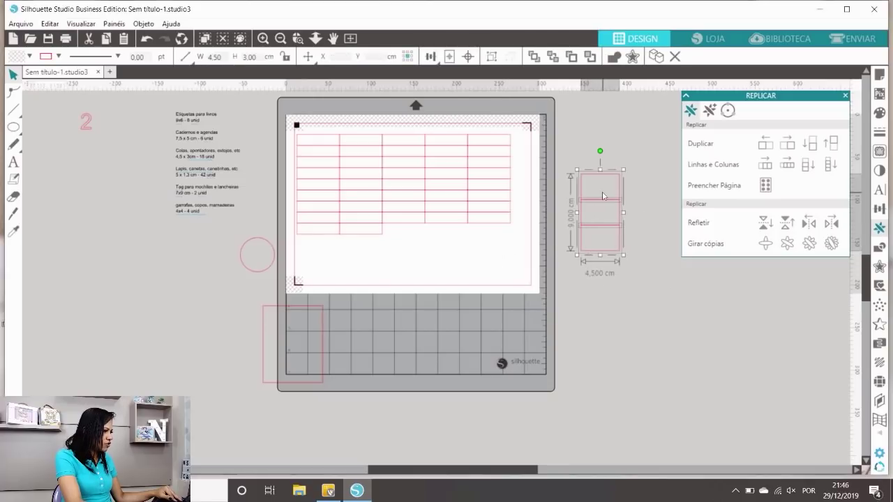
pyautogui.click(557, 245)
pyautogui.moveTo(598, 199); pyautogui.dragTo(405, 258)
pyautogui.click(463, 253)
pyautogui.moveTo(423, 299); pyautogui.dragTo(377, 261)
pyautogui.click(512, 278)
pyautogui.moveTo(518, 282); pyautogui.dragTo(354, 252)
pyautogui.click(530, 277)
# - Try the 7 x 9 cm rectangle rotated 90° in the cutting area's lower-right corner and move it off the page to the right
pyautogui.moveTo(316, 306); pyautogui.dragTo(528, 242)
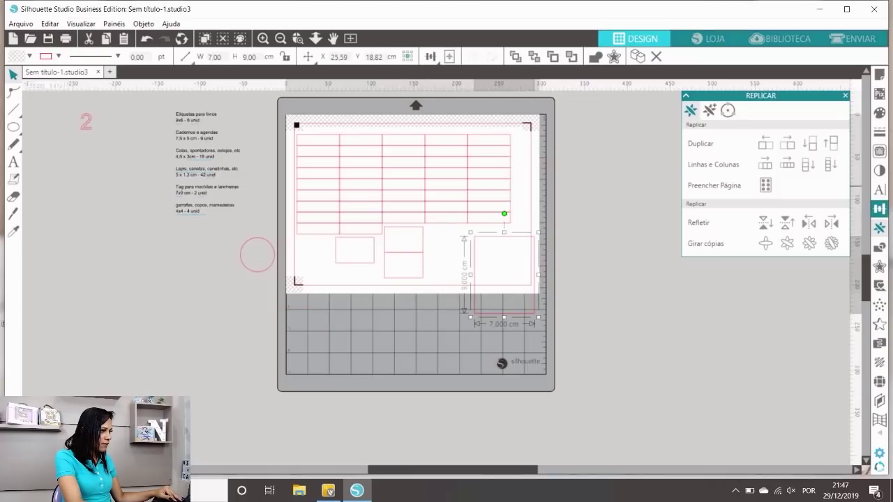
pyautogui.click(879, 209)
pyautogui.click(728, 111)
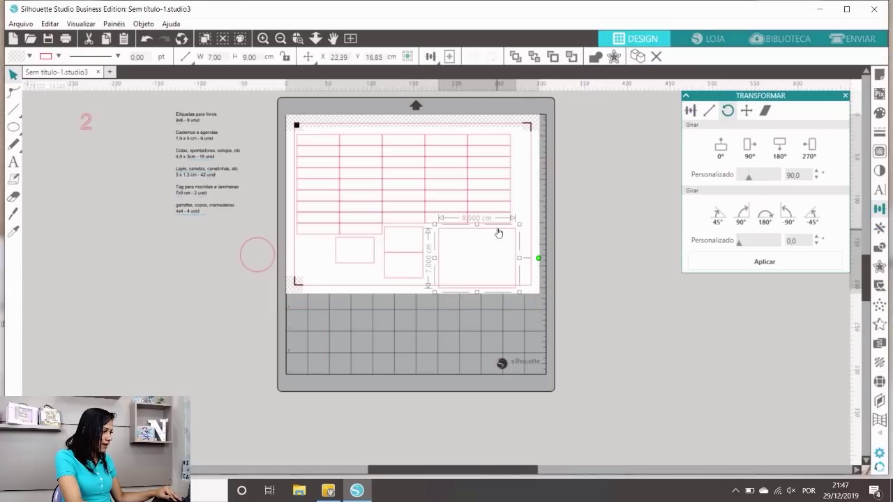
pyautogui.moveTo(499, 231); pyautogui.dragTo(637, 242)
# - Delete all the label outlines on the page and change the page count note to 3
pyautogui.click(448, 280)
pyautogui.moveTo(489, 247); pyautogui.dragTo(296, 108)
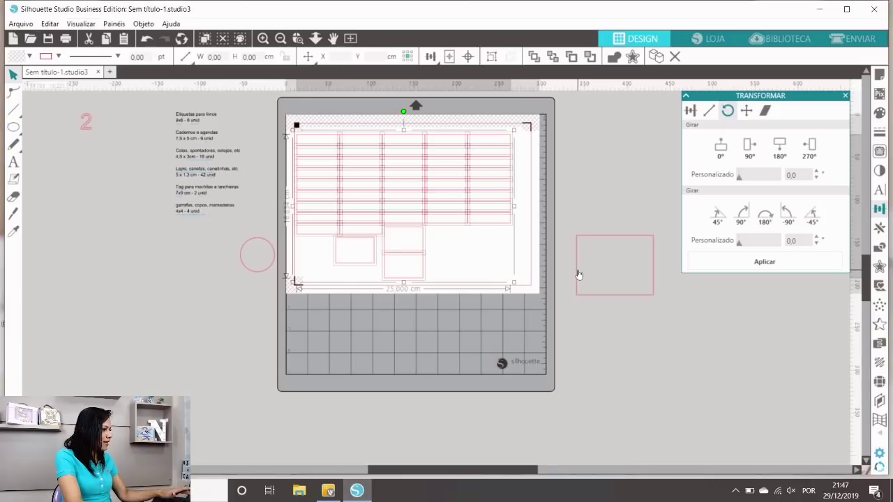
pyautogui.press('Delete')
pyautogui.doubleClick(85, 122)
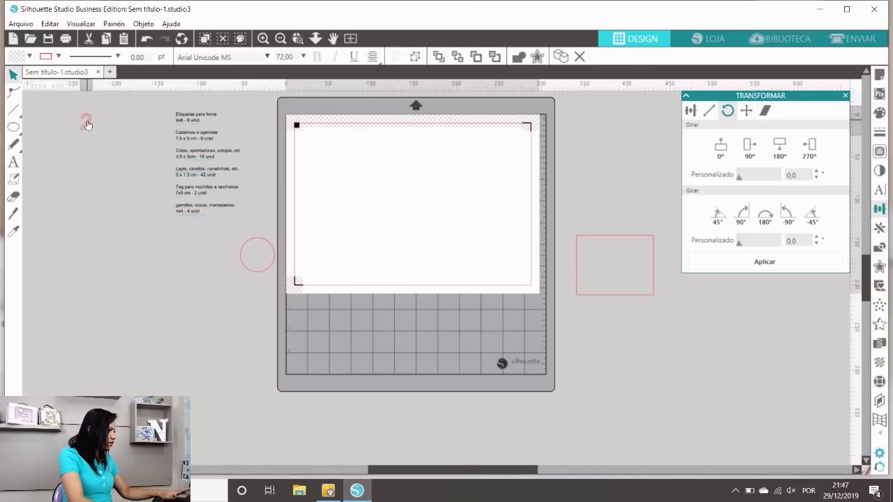
pyautogui.write('3')
# - Rotate the 7 x 9 cm rectangle upright by 90° and place it in the cutting area's upper-left corner
pyautogui.click(625, 259)
pyautogui.click(624, 243)
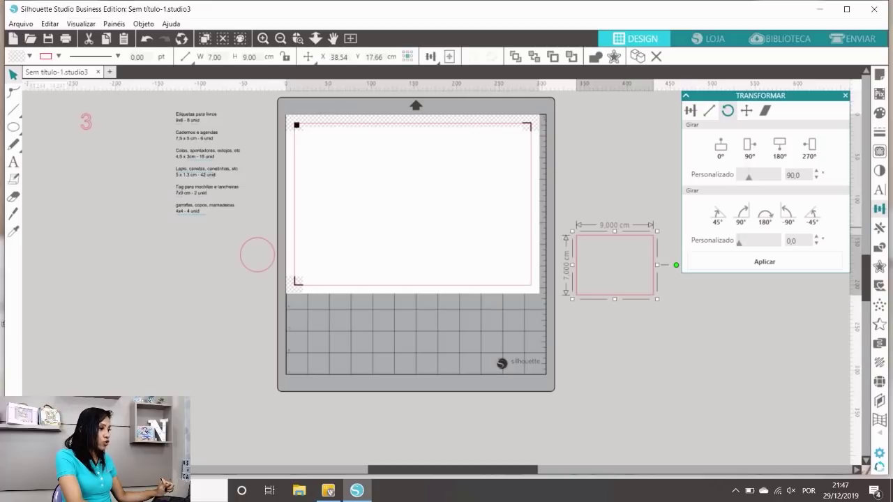
pyautogui.click(743, 213)
pyautogui.moveTo(623, 234); pyautogui.dragTo(337, 137)
pyautogui.click(346, 139)
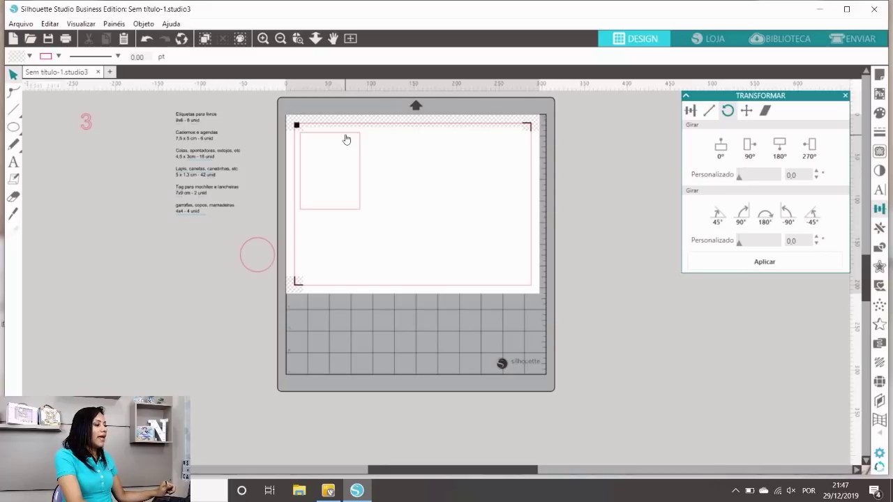
pyautogui.click(347, 141)
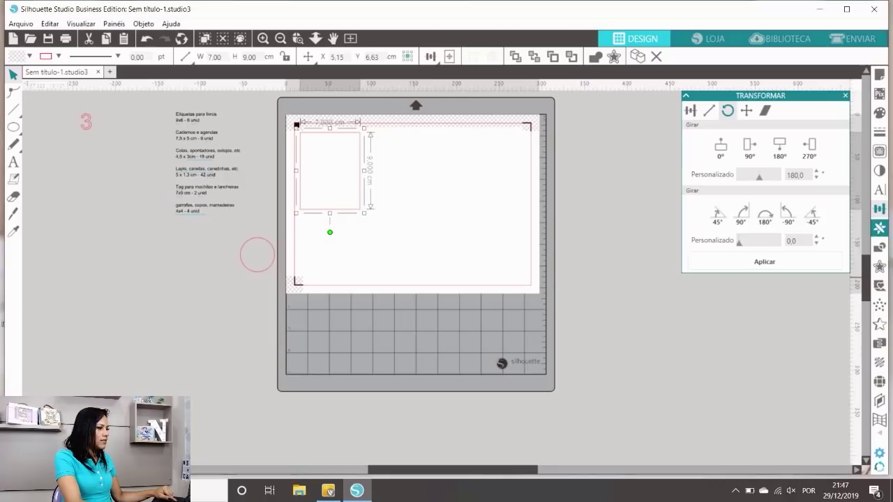
# - Duplicate the 7 x 9 cm rectangle into a row of three and place a fourth copy below it, rotated to 270°
pyautogui.click(880, 228)
pyautogui.click(789, 145)
pyautogui.click(789, 145)
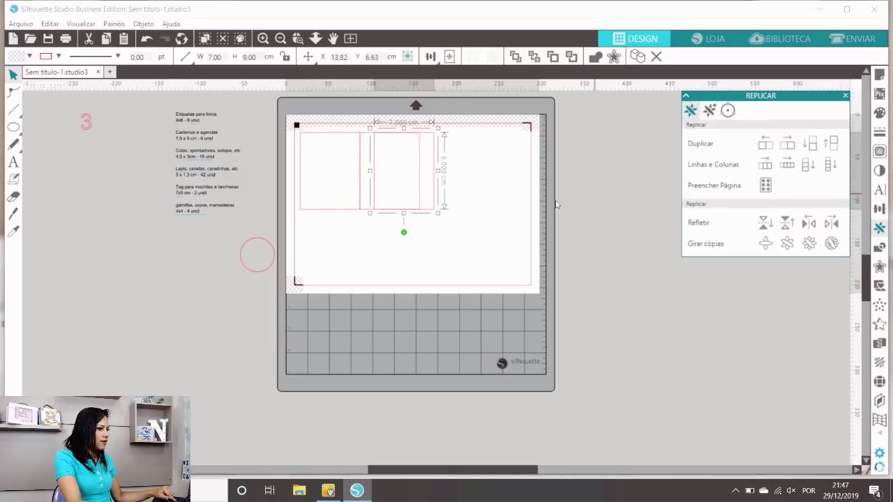
pyautogui.moveTo(474, 213); pyautogui.dragTo(438, 260)
pyautogui.moveTo(467, 208); pyautogui.dragTo(394, 259)
pyautogui.click(879, 208)
pyautogui.click(728, 110)
pyautogui.click(810, 147)
pyautogui.click(531, 274)
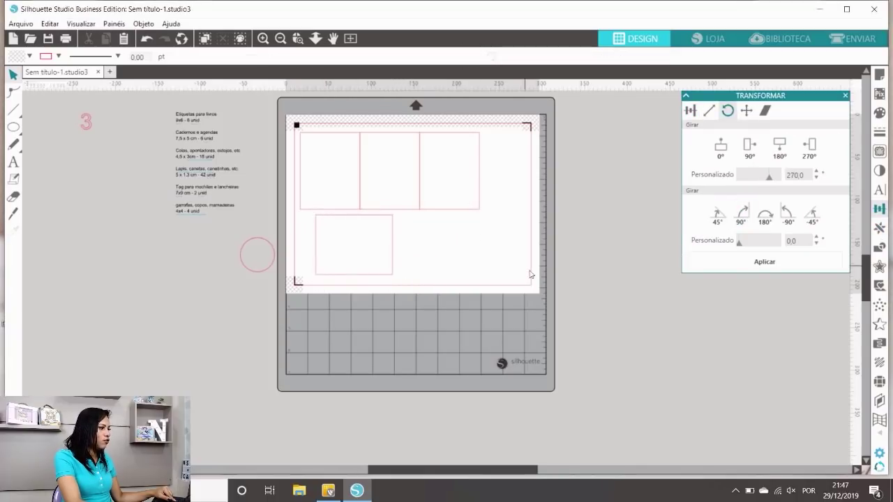
# - Change the page count note to 4 and move the 4 cm circle farther left, away from the page
pyautogui.doubleClick(89, 118)
pyautogui.press('BackSpace')
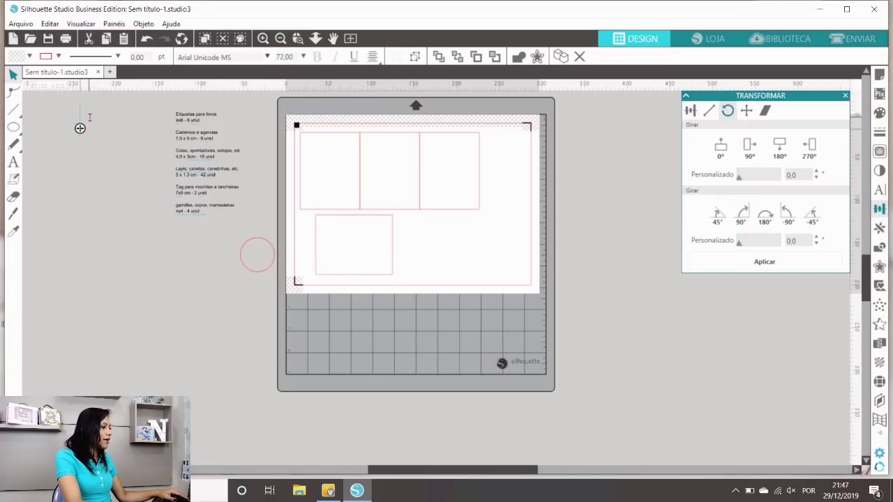
pyautogui.write('4')
pyautogui.click(258, 241)
pyautogui.moveTo(259, 242); pyautogui.dragTo(210, 249)
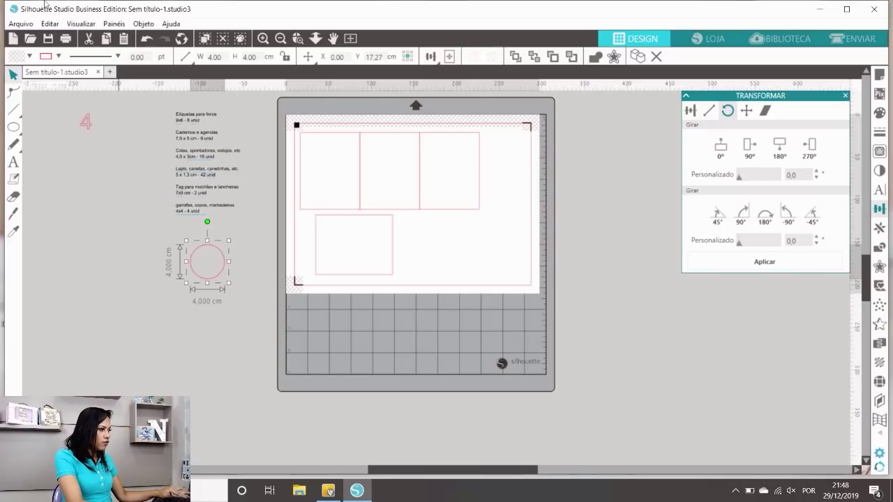
# - Extend the page count note to "4 papel adesivo" and scale it down to fit beside the label list
pyautogui.doubleClick(89, 119)
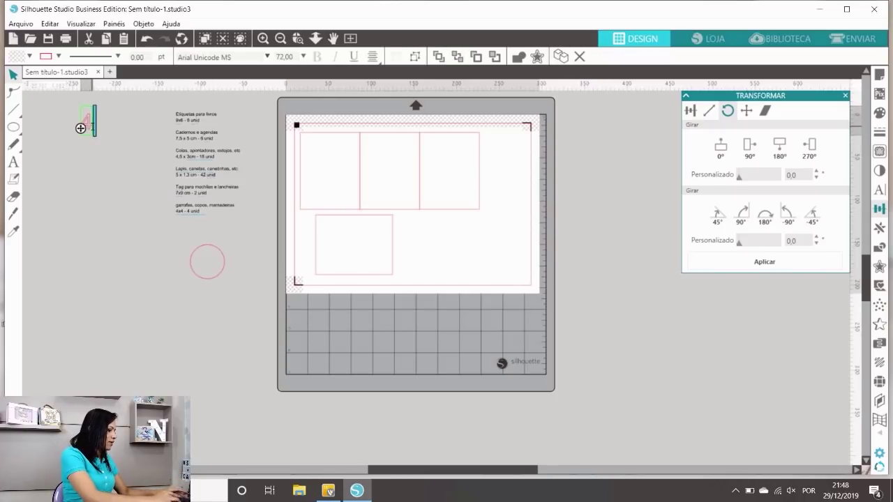
pyautogui.write('papel adesivo')
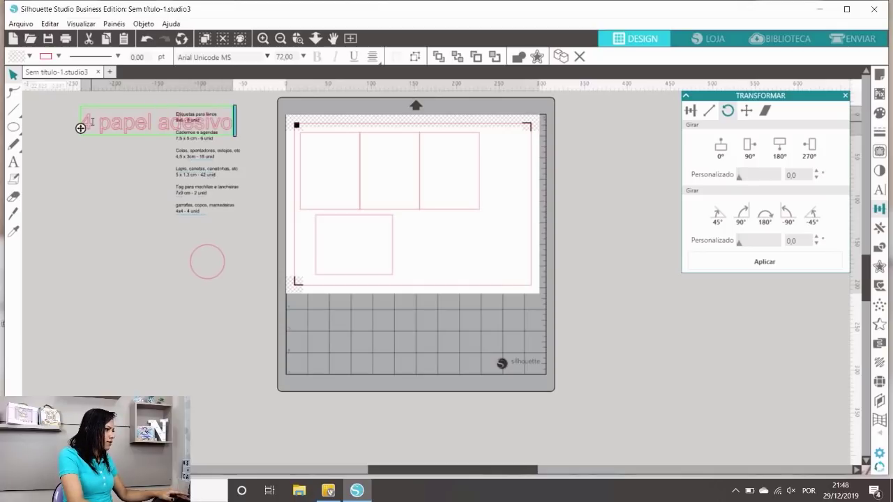
pyautogui.click(244, 105)
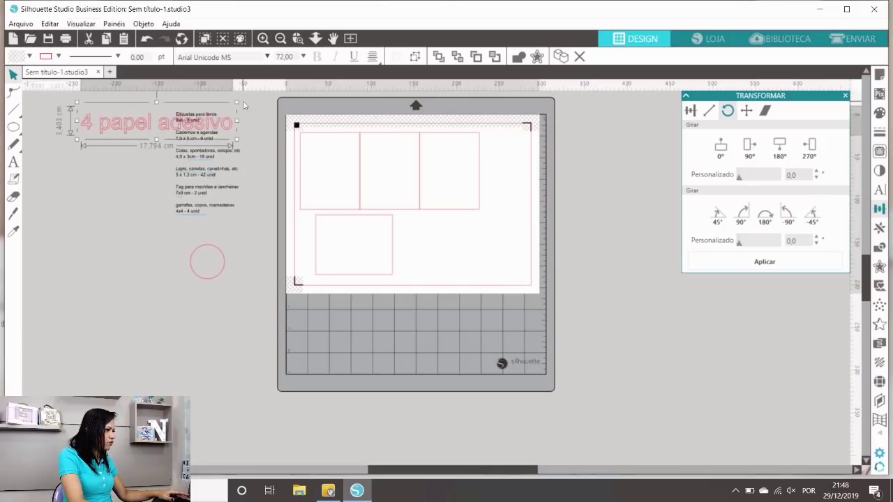
pyautogui.moveTo(237, 103); pyautogui.dragTo(146, 124)
# - Delete the 7 x 9 cm rectangles from the page and place the 4 cm circle in the cutting area's upper-left corner
pyautogui.click(367, 171)
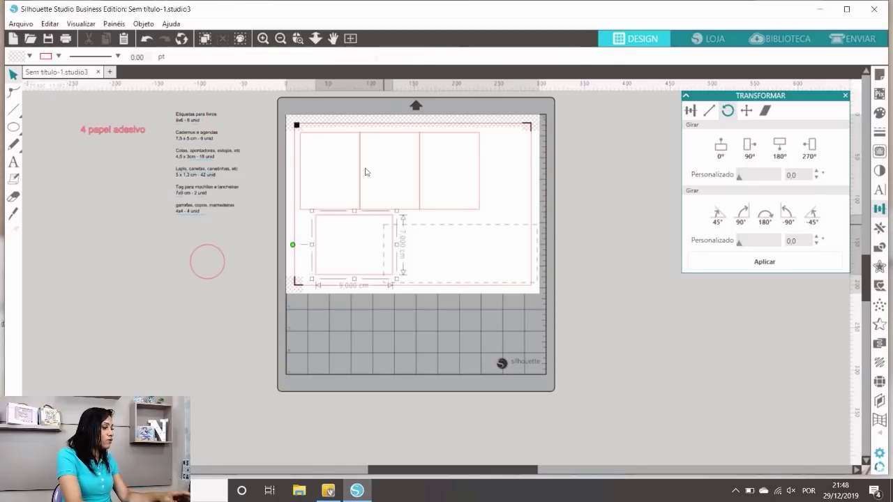
pyautogui.press('Delete')
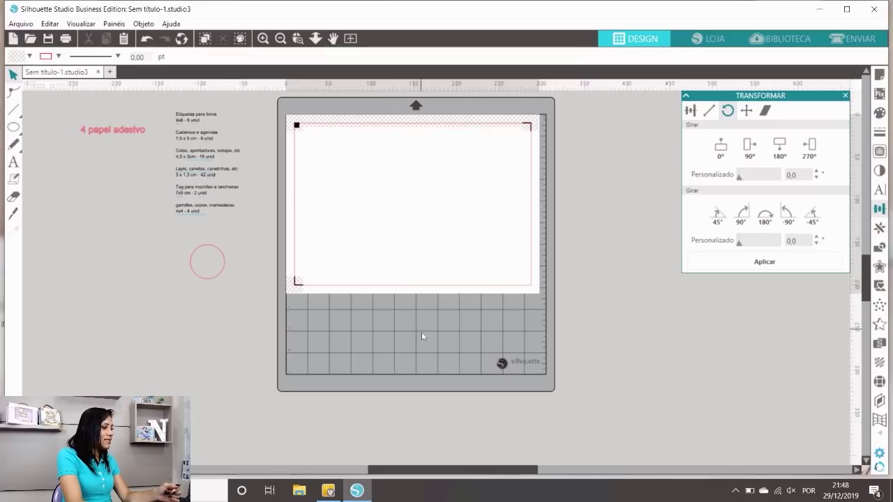
pyautogui.moveTo(205, 245); pyautogui.dragTo(313, 132)
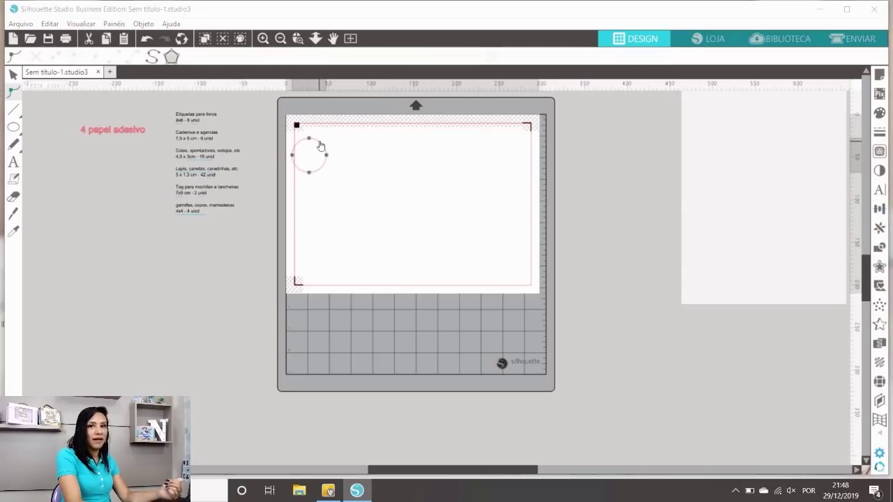
pyautogui.doubleClick(326, 139)
pyautogui.click(365, 145)
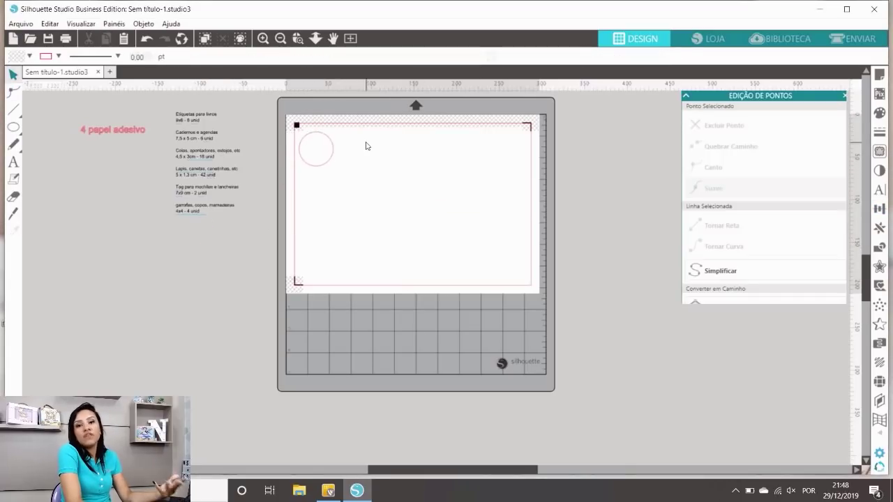
pyautogui.click(330, 140)
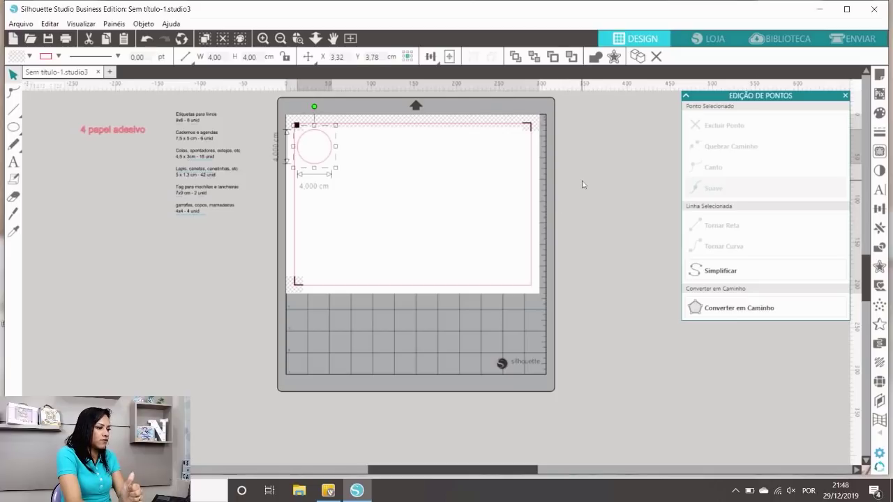
# - Duplicate the 4 cm circle to the right into a row of four and group the row
pyautogui.click(879, 227)
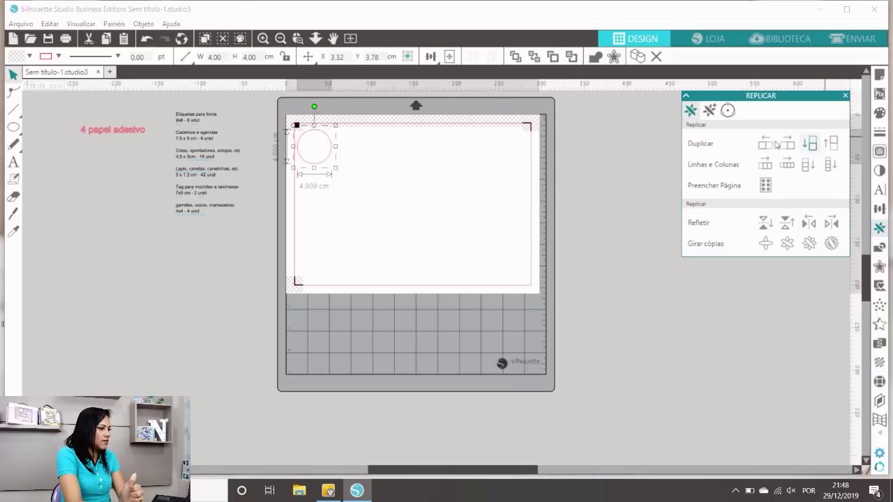
pyautogui.click(792, 147)
pyautogui.click(792, 147)
pyautogui.click(792, 148)
pyautogui.moveTo(496, 205); pyautogui.dragTo(244, 126)
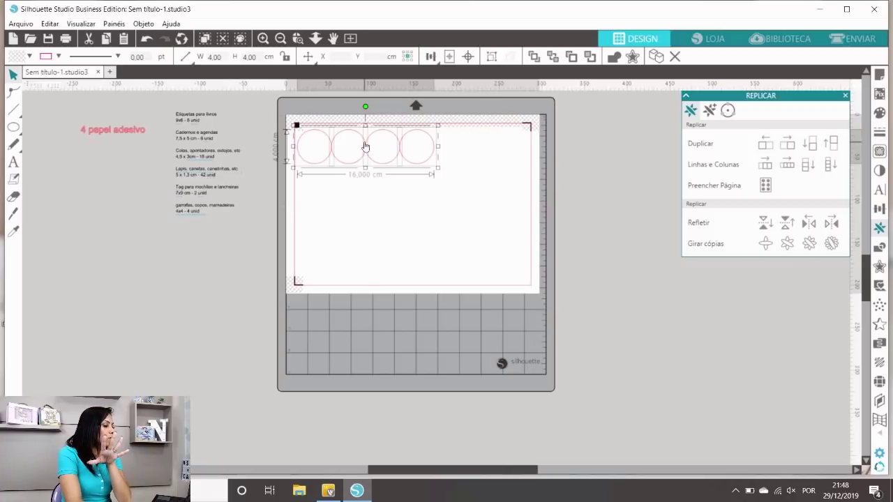
pyautogui.rightClick(365, 144)
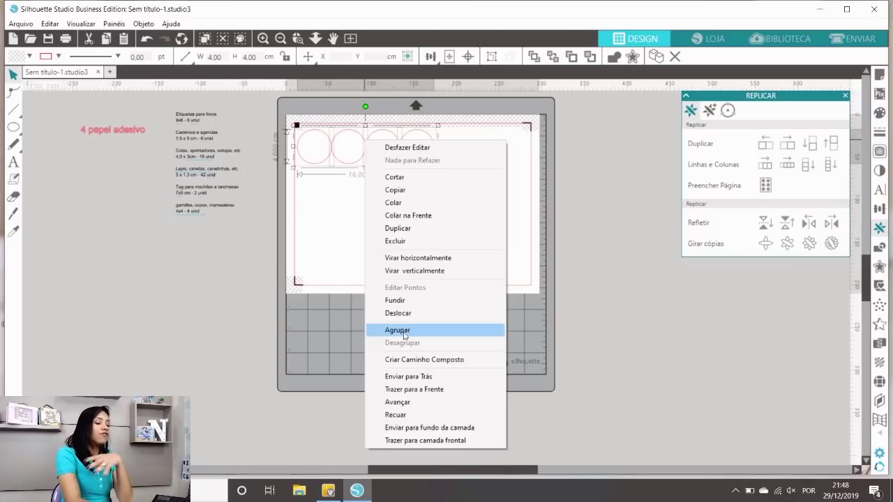
pyautogui.click(380, 327)
pyautogui.click(483, 159)
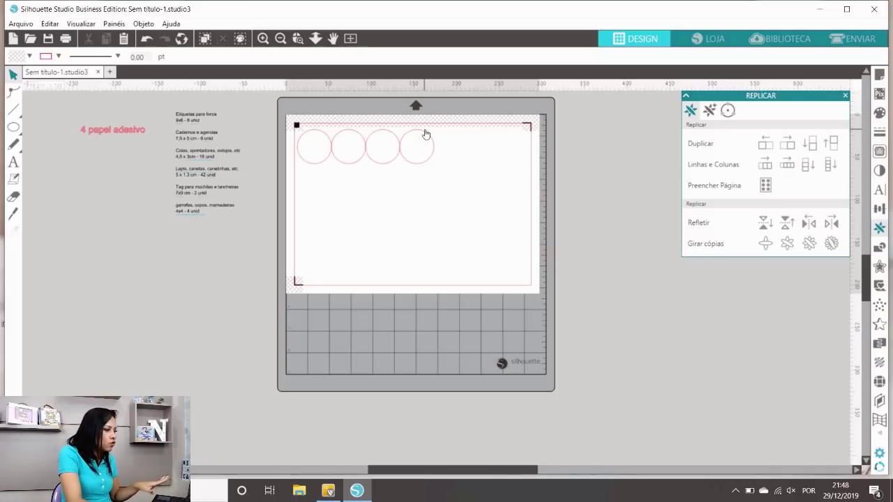
# - Duplicate the grouped row of circles downward to make four rows
pyautogui.moveTo(438, 173); pyautogui.dragTo(270, 153)
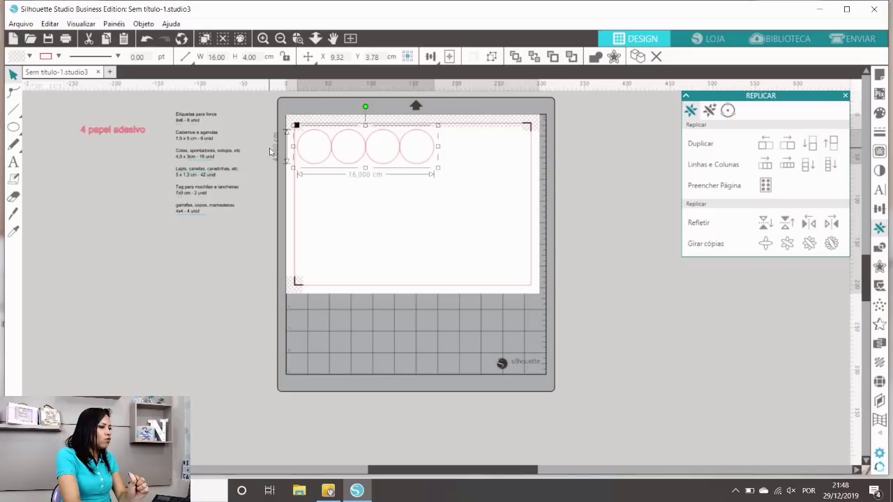
pyautogui.click(820, 146)
pyautogui.click(820, 146)
pyautogui.click(820, 146)
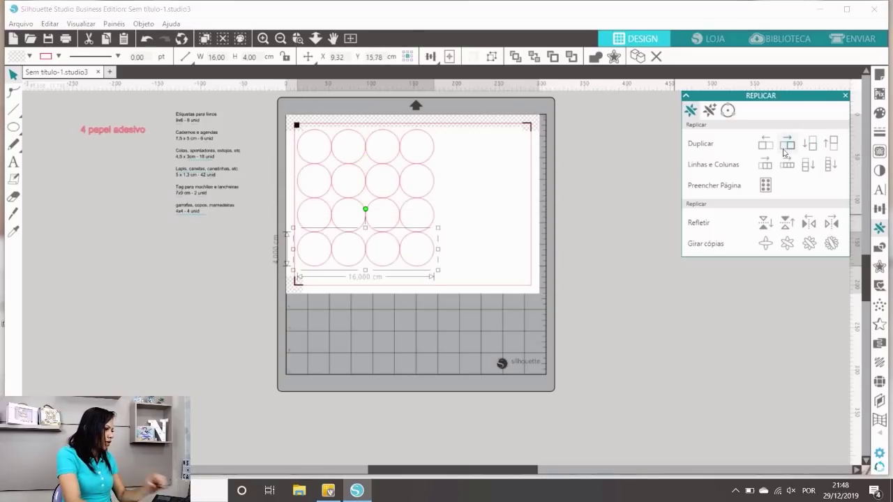
pyautogui.click(810, 145)
pyautogui.press('Delete')
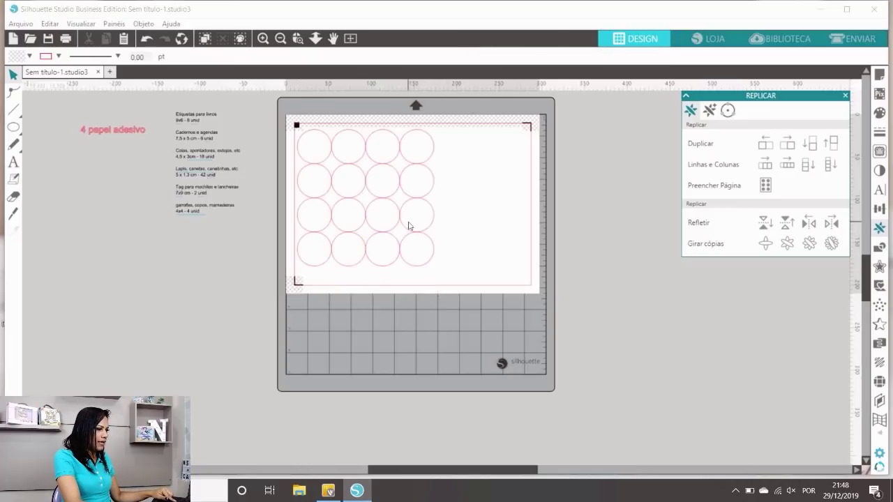
# - Place another row of four circles beside the grid, rotated 90° into a column, and duplicate the column once to the right
pyautogui.moveTo(415, 254); pyautogui.dragTo(505, 245)
pyautogui.click(879, 208)
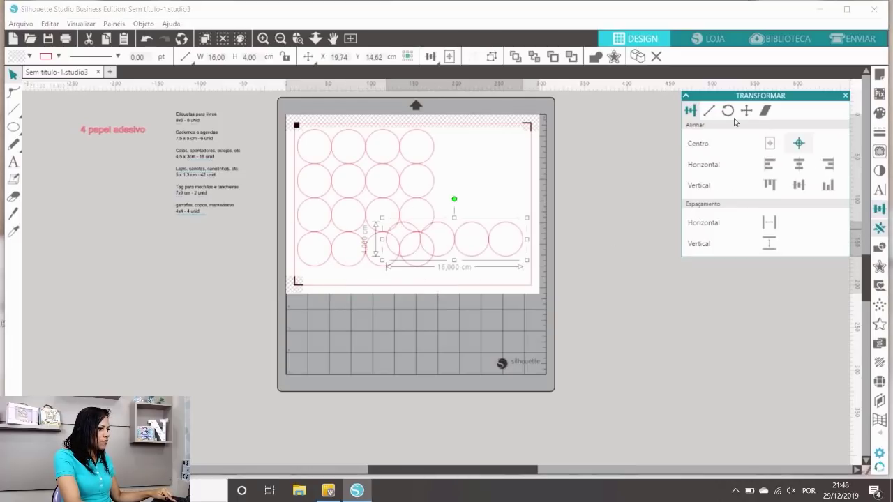
pyautogui.click(728, 110)
pyautogui.click(742, 212)
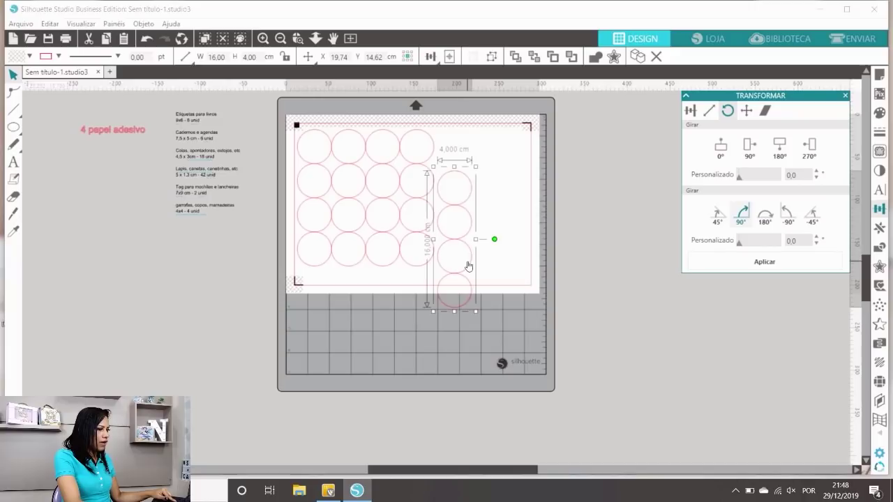
pyautogui.moveTo(469, 266); pyautogui.dragTo(470, 225)
pyautogui.click(879, 228)
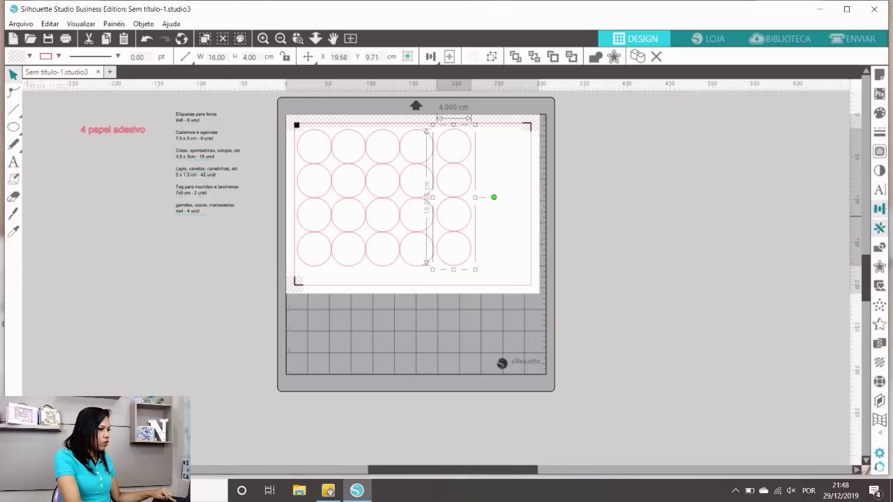
pyautogui.click(788, 143)
pyautogui.click(604, 264)
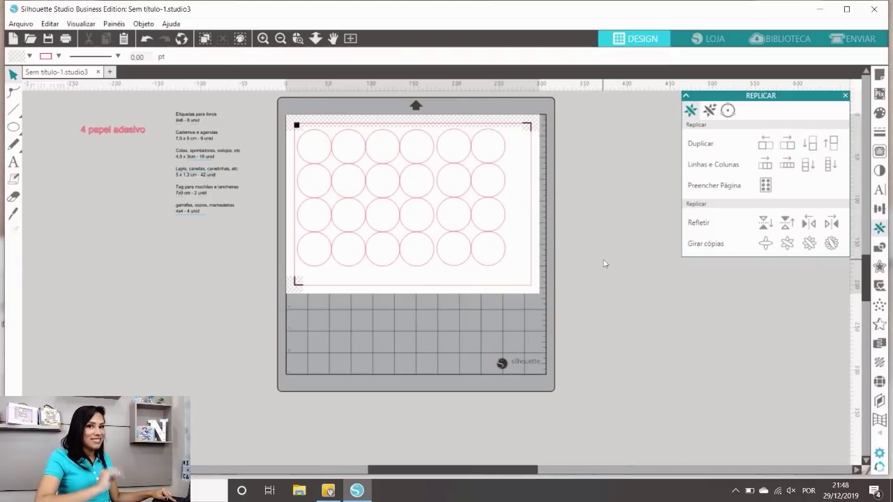
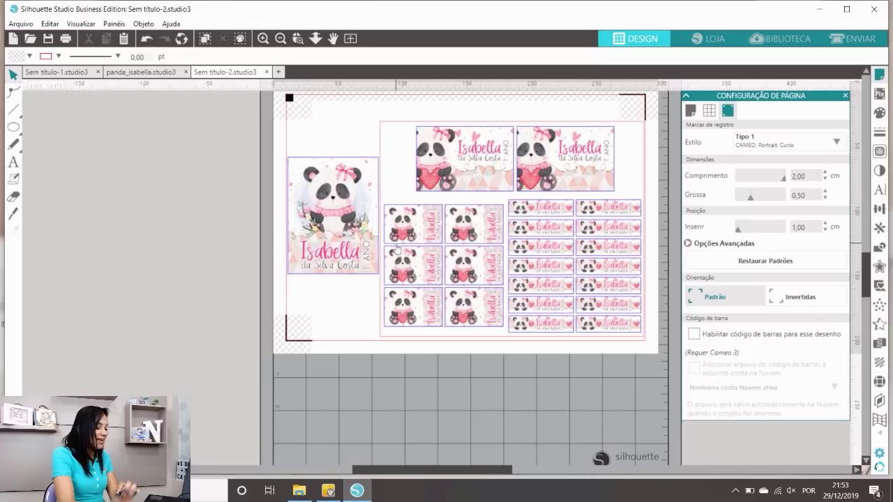
# - Check the large upright tag and the cut frame around the smaller labels, and open the cut settings for sending the job
pyautogui.click(357, 221)
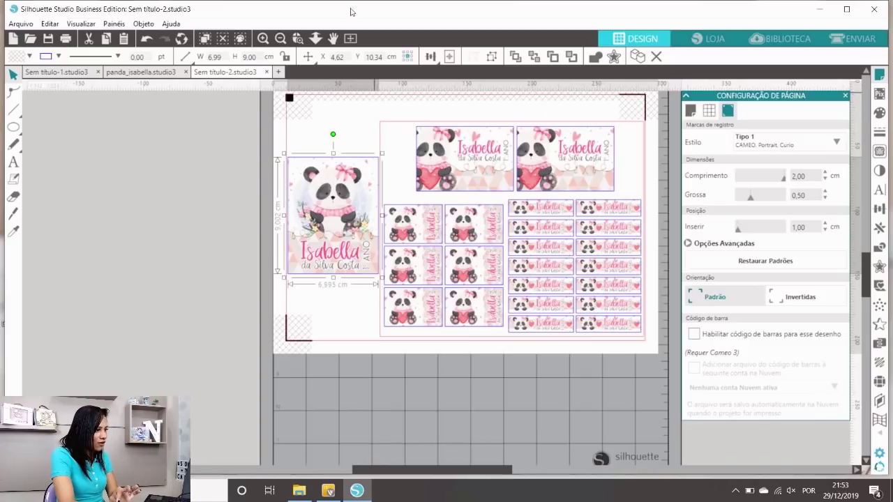
pyautogui.click(599, 103)
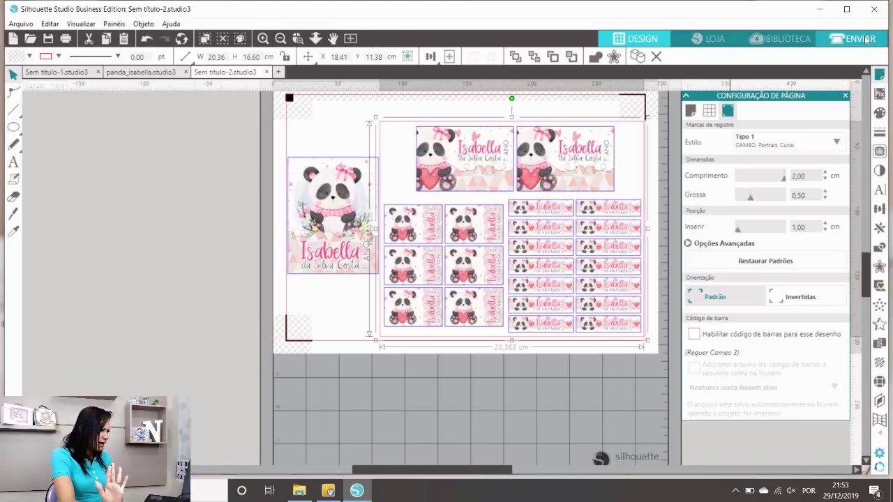
pyautogui.scroll(1, 649, 297)
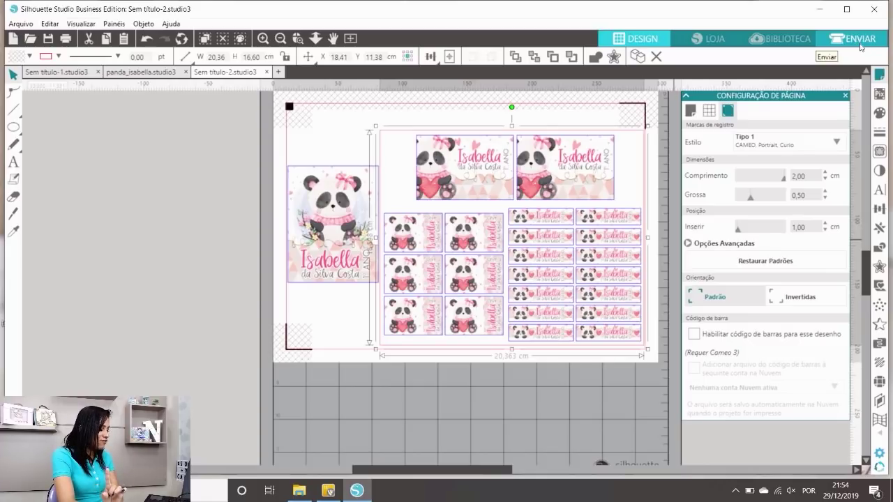
pyautogui.click(860, 40)
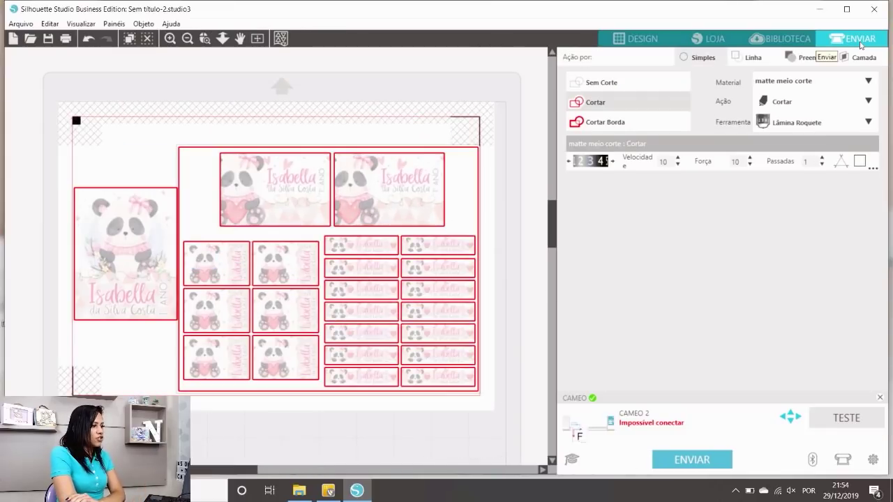
# - Set the cut actions by line colour and assign the user-defined material matte adesivo to the red line
pyautogui.click(756, 58)
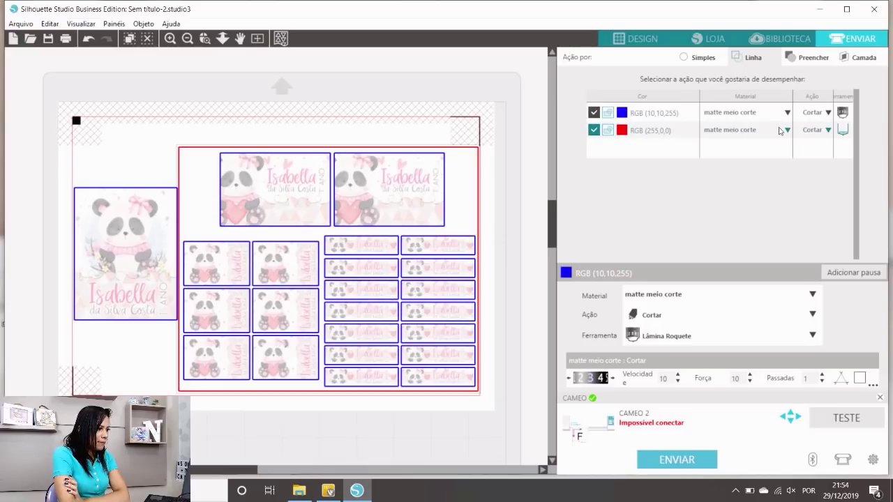
pyautogui.click(757, 131)
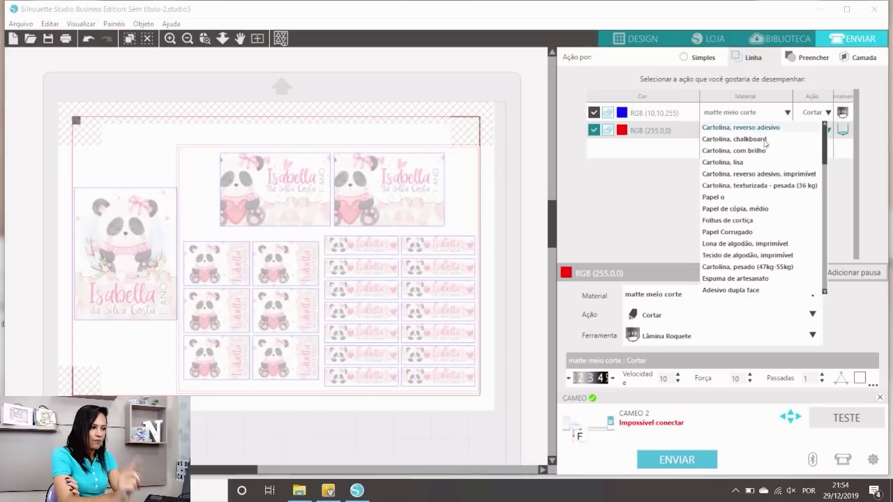
pyautogui.click(764, 143)
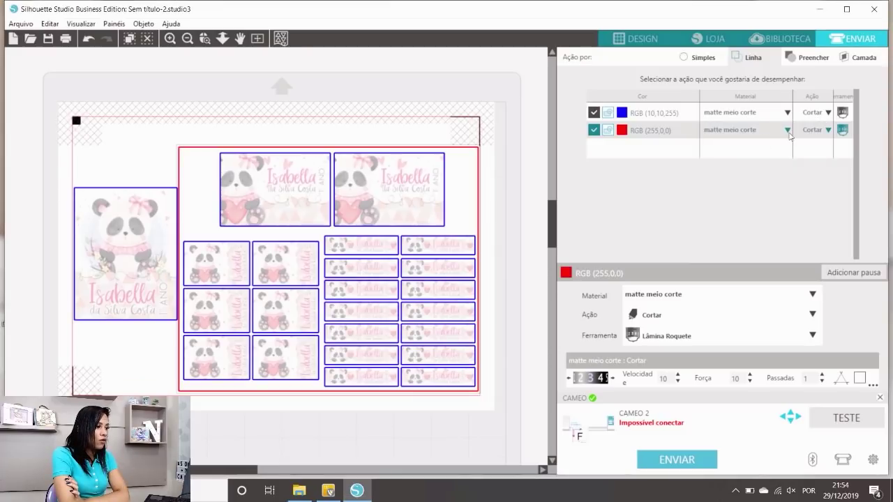
pyautogui.click(787, 133)
pyautogui.scroll(-10, 803, 265)
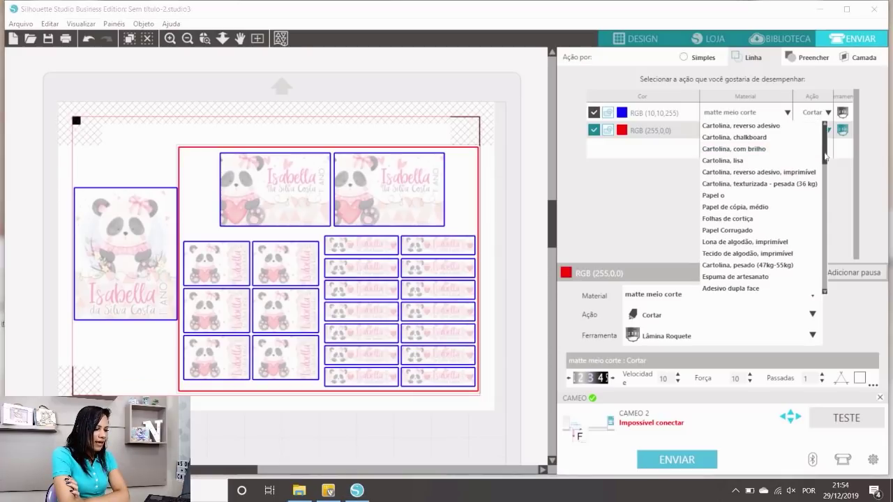
pyautogui.moveTo(729, 281)
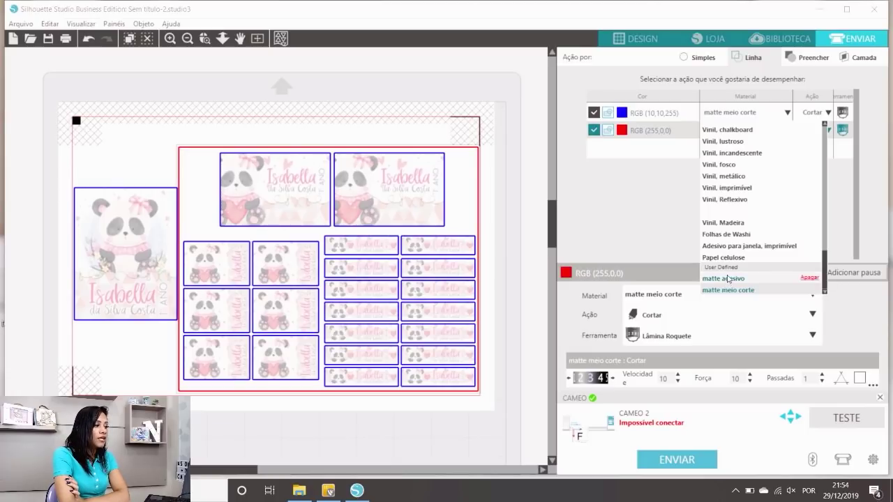
pyautogui.click(726, 280)
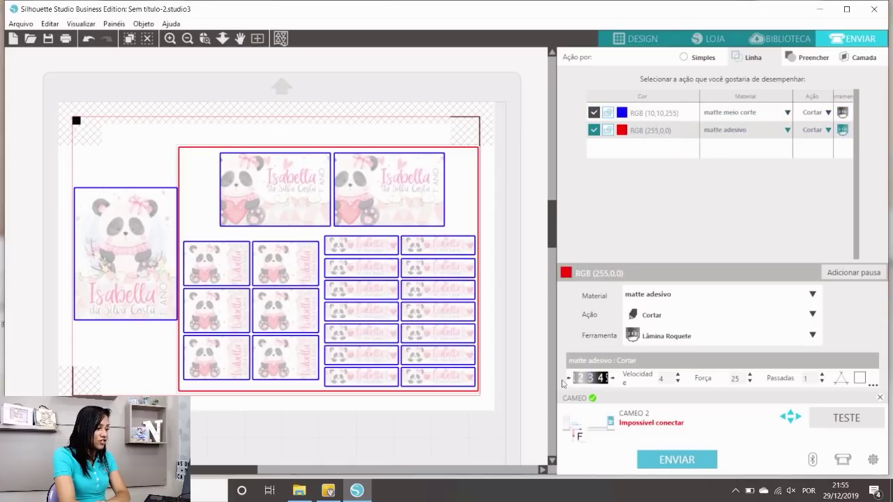
# - Set the red line's blade depth to 1 and force to 30, and save these values to the matte adesivo material
pyautogui.click(570, 379)
pyautogui.click(570, 378)
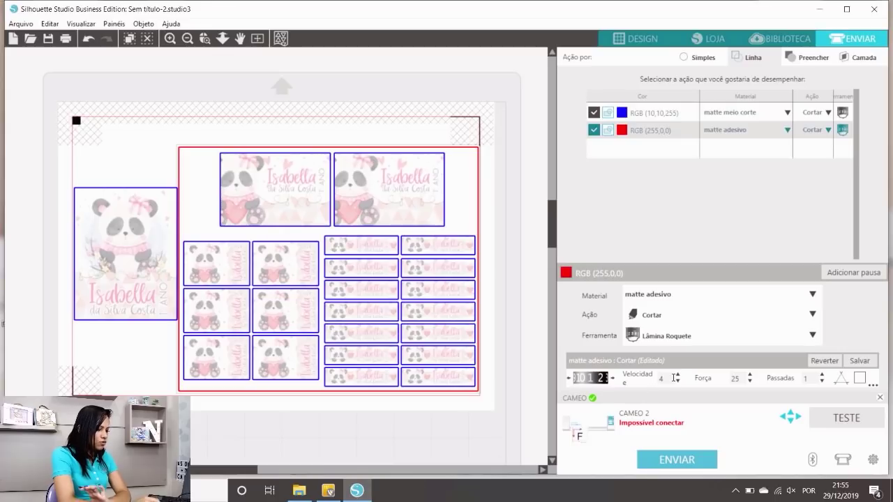
pyautogui.moveTo(741, 379); pyautogui.dragTo(709, 379)
pyautogui.write('30')
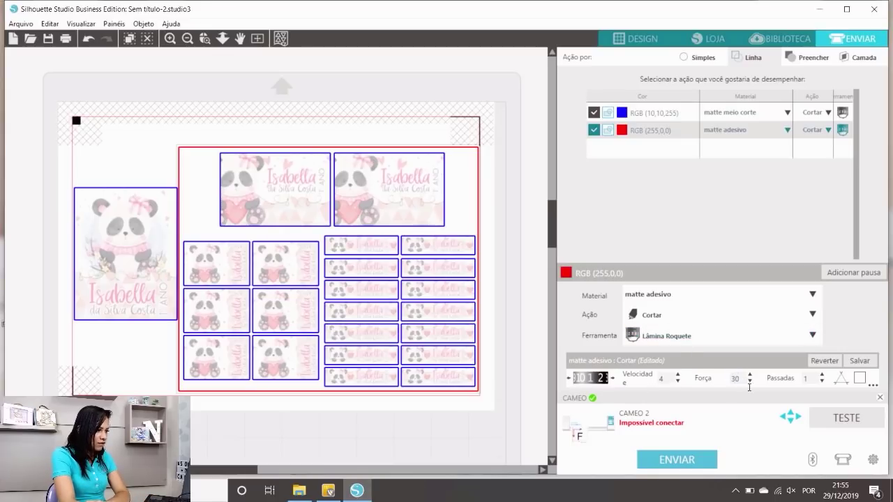
pyautogui.click(863, 361)
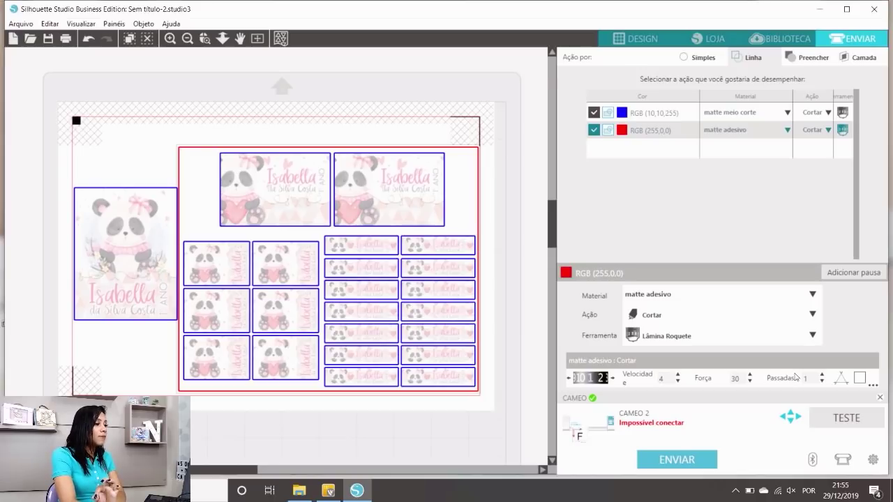
# - Set the blue line's blade depth to 1 and save it to the matte meio corte material
pyautogui.click(727, 113)
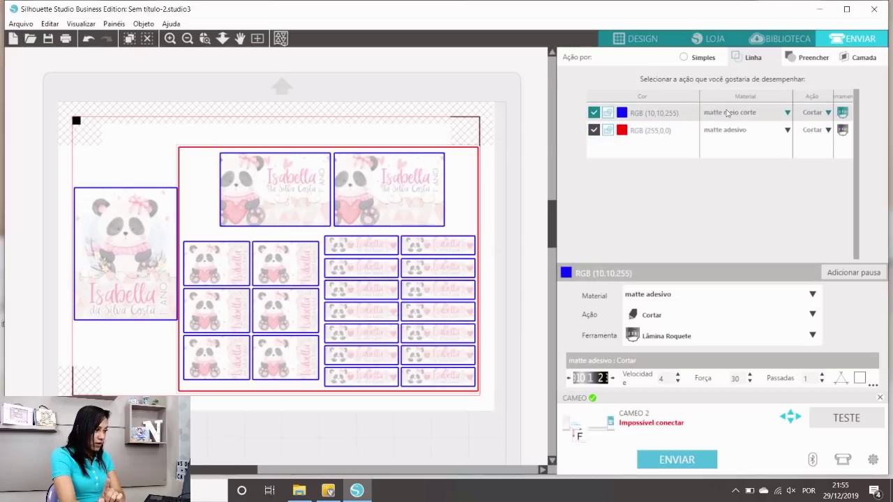
pyautogui.click(386, 255)
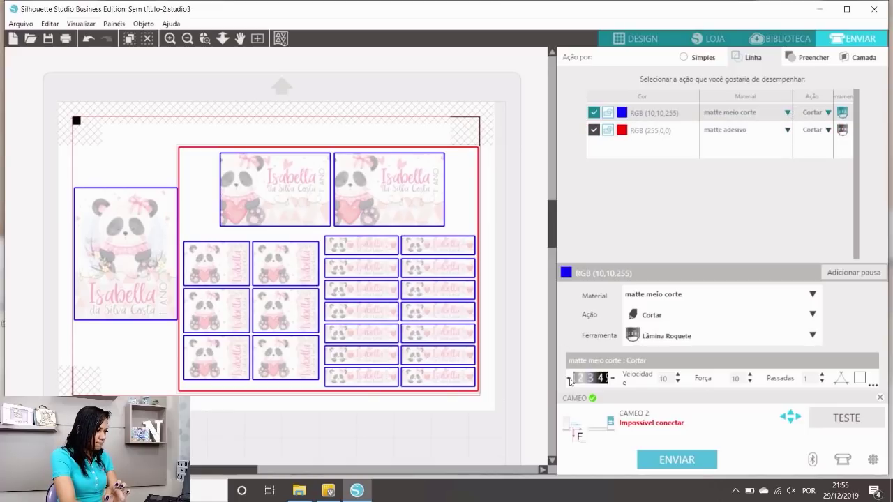
pyautogui.click(569, 379)
pyautogui.click(568, 379)
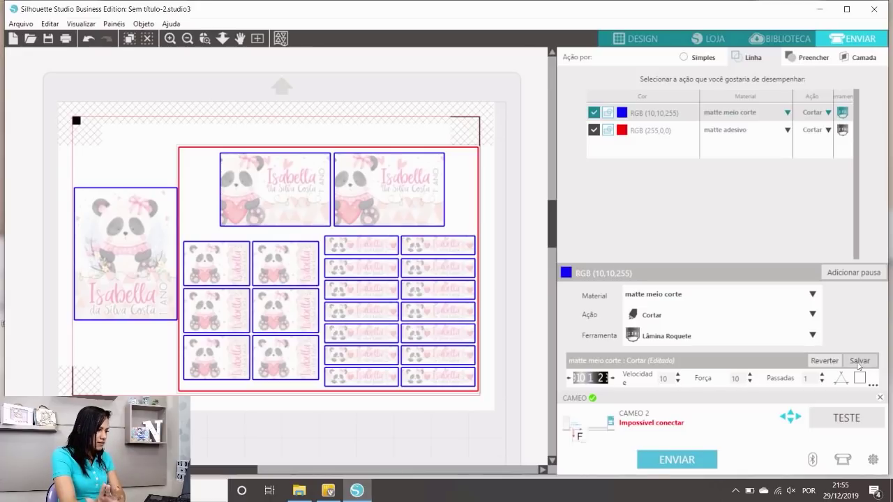
pyautogui.click(859, 362)
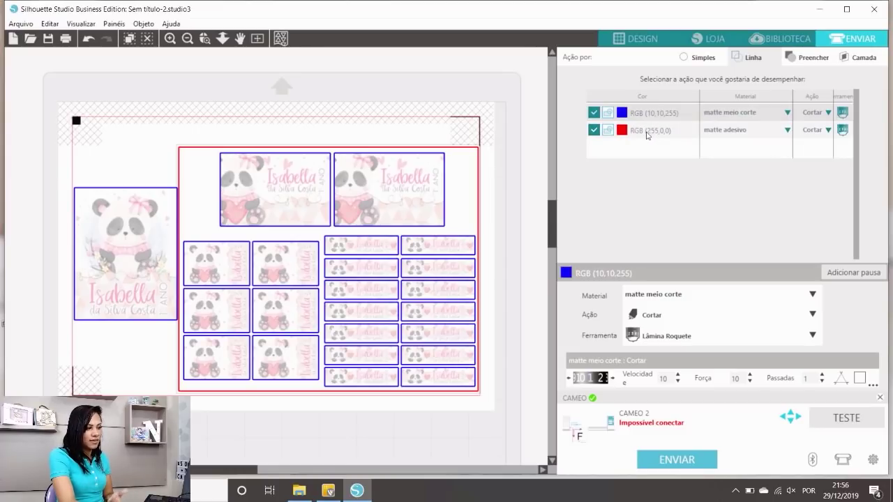
# - Move the blue line below the red one in the cutting order and return it to first place
pyautogui.moveTo(654, 112); pyautogui.dragTo(655, 134)
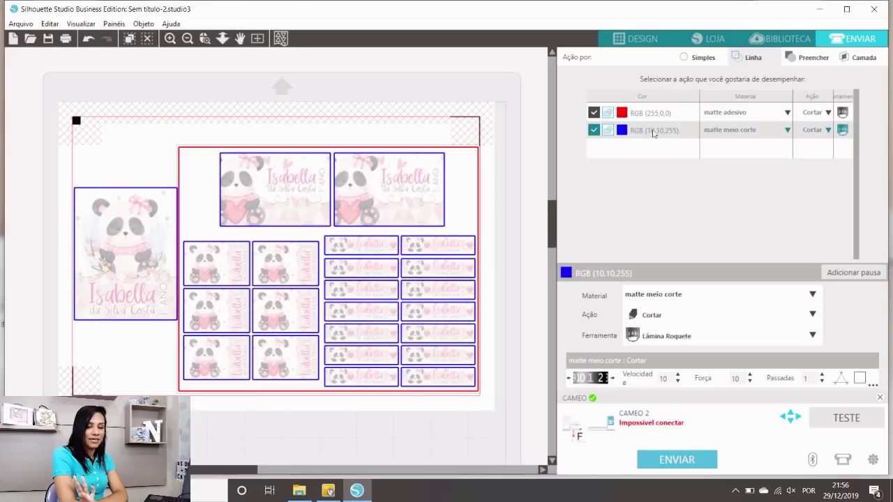
pyautogui.moveTo(654, 130); pyautogui.dragTo(657, 110)
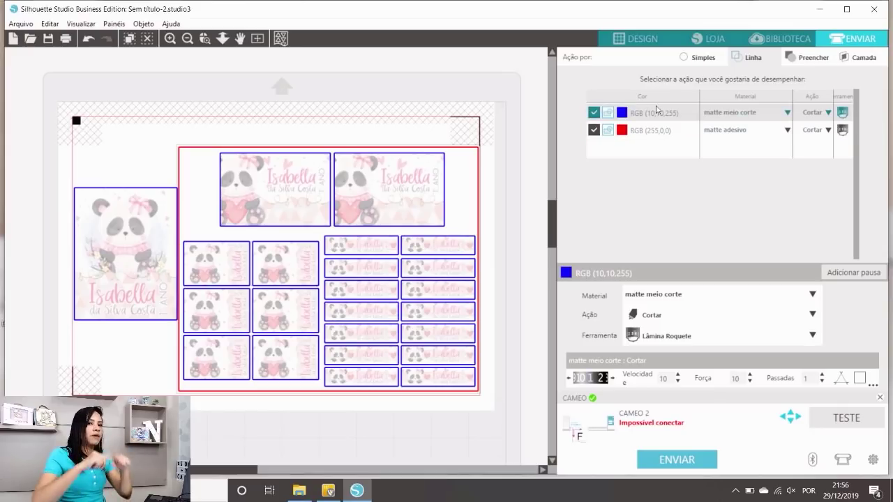